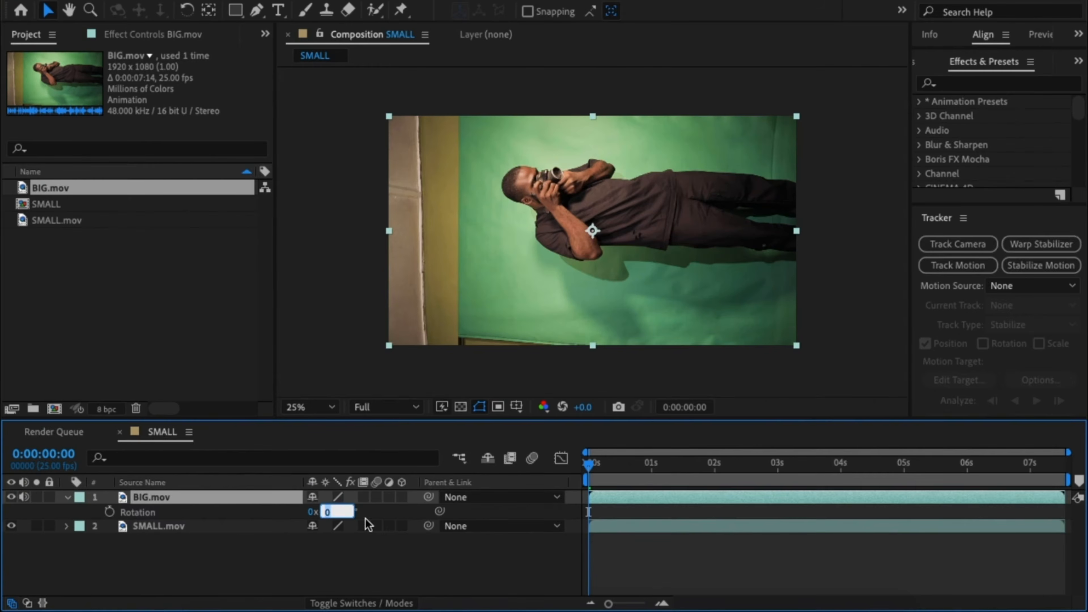
Rotate the BIG.mov layer to 90° and move it slightly up and toward the left half of the frame.
text(90)
key(Return)
drag(604, 299, 549, 280)
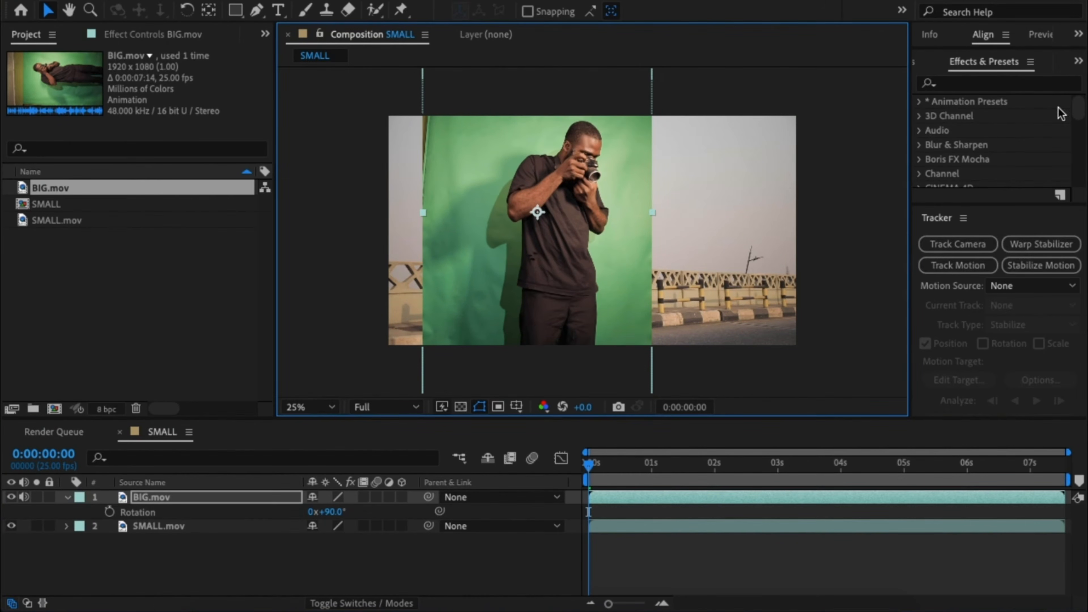
Apply the Keylight (1.2) effect to BIG.mov and sample the green backdrop beside the man's legs as its Screen Colour.
click(970, 84)
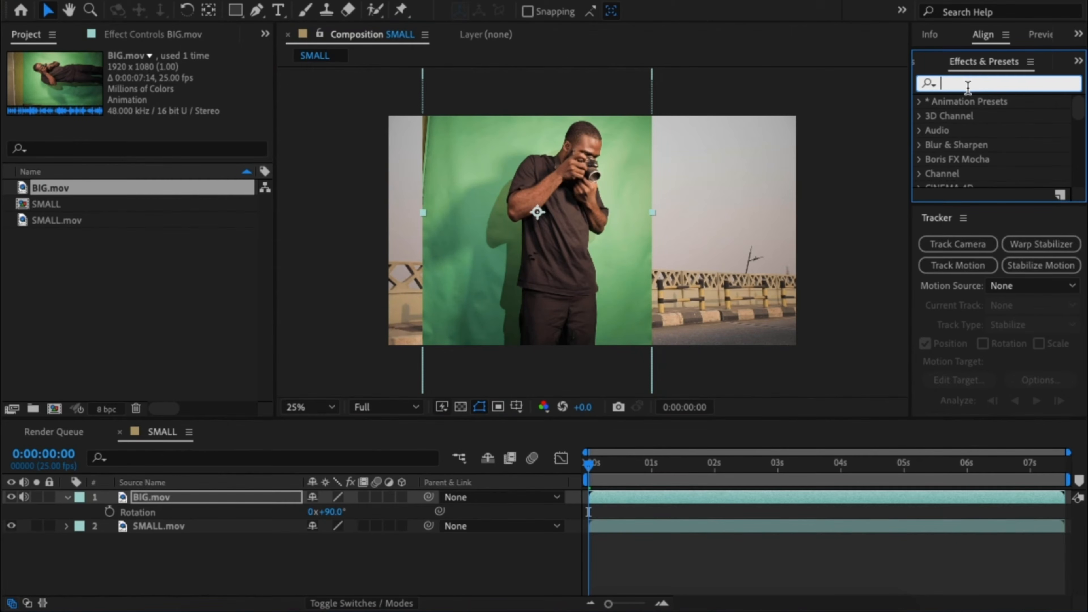
text(Key)
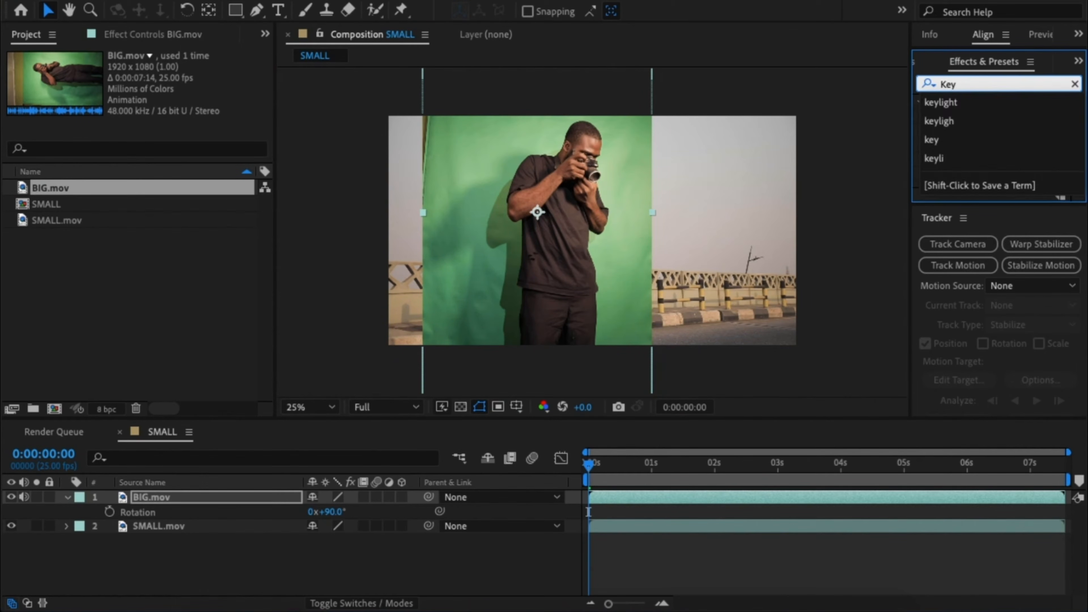
text(light)
drag(984, 159, 206, 497)
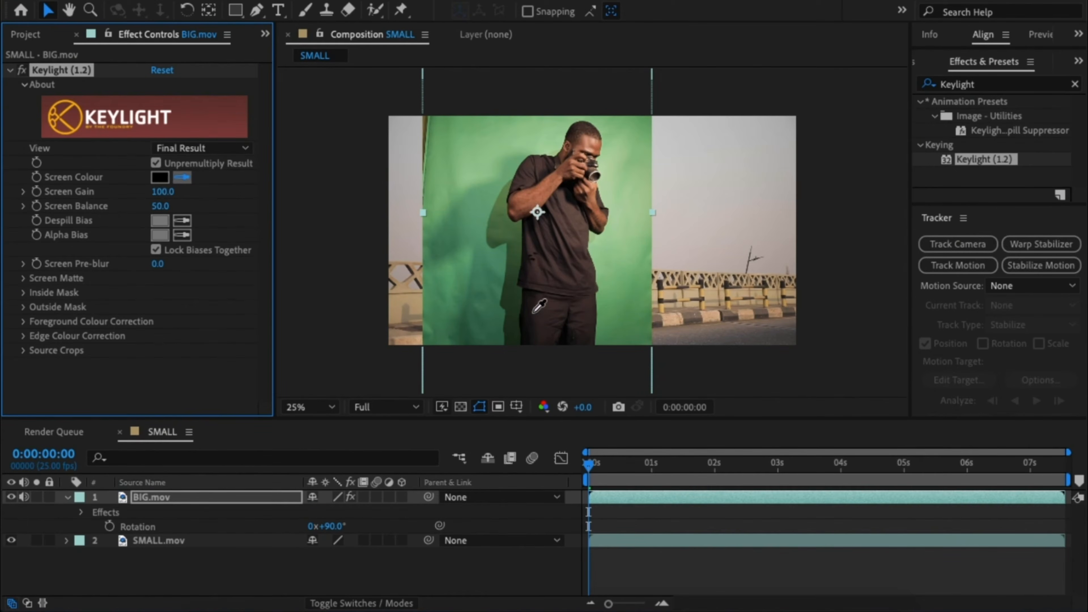
click(510, 302)
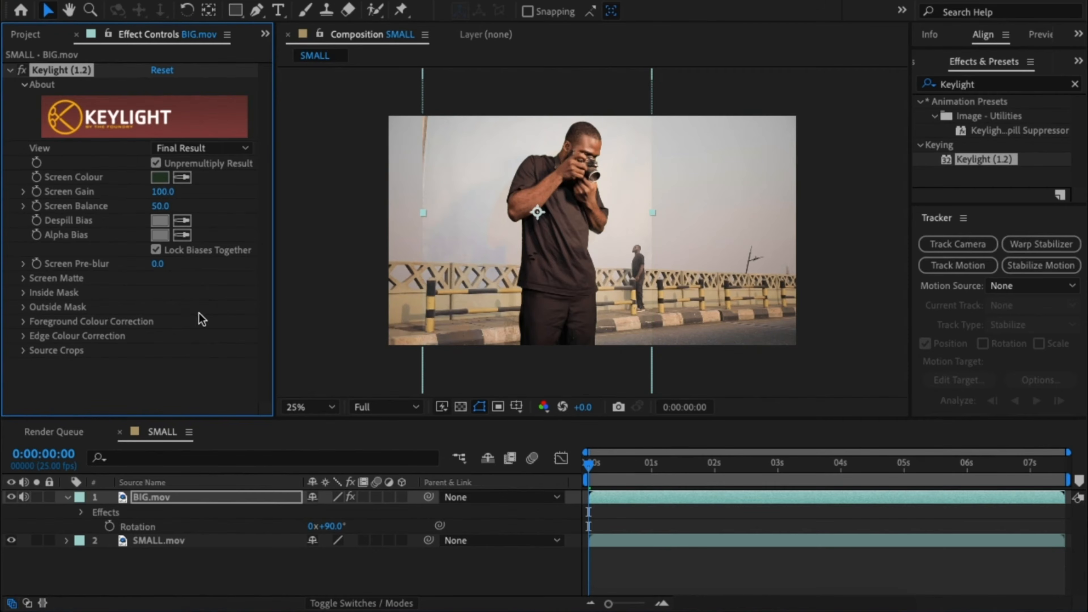
Set Keylight's Screen Matte Clip Black to 37 and nudge the BIG.mov layer slightly down and to the right.
click(25, 278)
drag(161, 293, 188, 286)
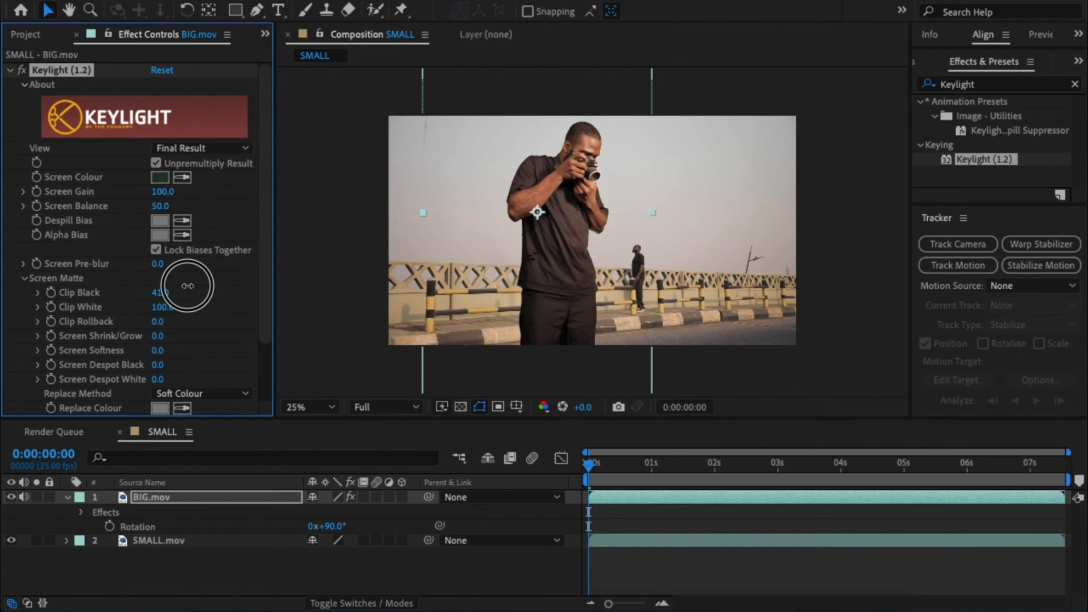
drag(555, 285, 557, 292)
drag(161, 292, 158, 293)
Draw a four-sided mask around the large man on BIG.mov, and at 0:00:07:07 move the layer left, clear of the small man.
click(165, 500)
key(s)
click(257, 9)
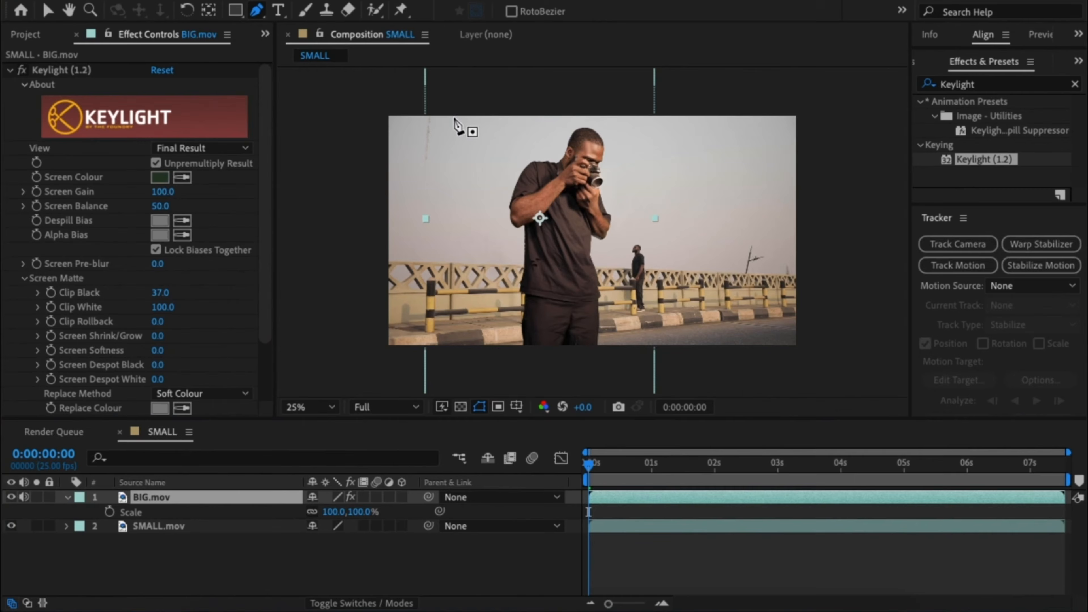
click(434, 99)
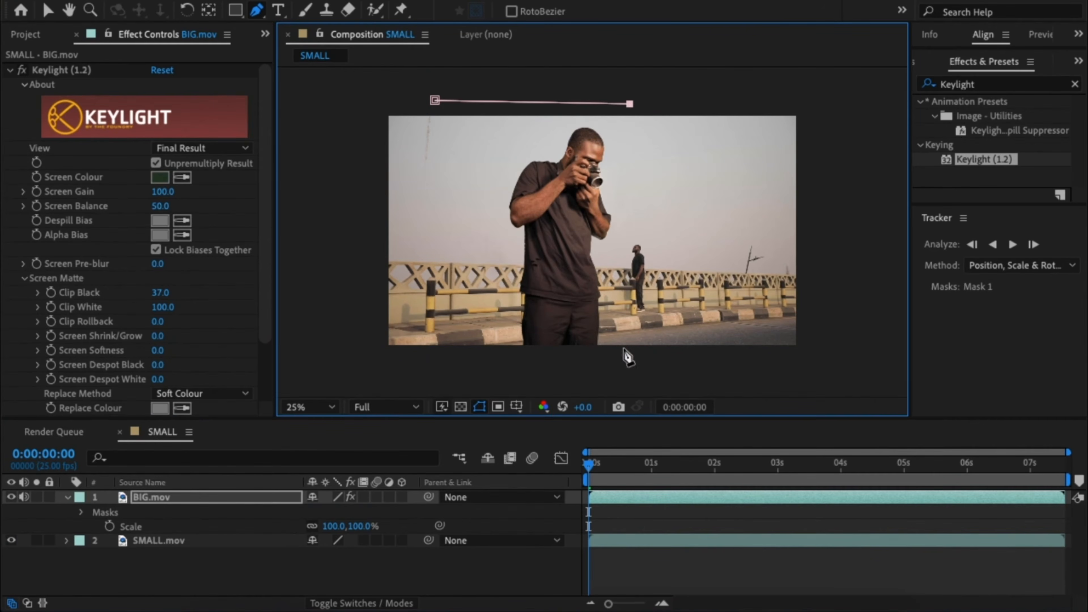
drag(624, 348, 640, 354)
click(47, 10)
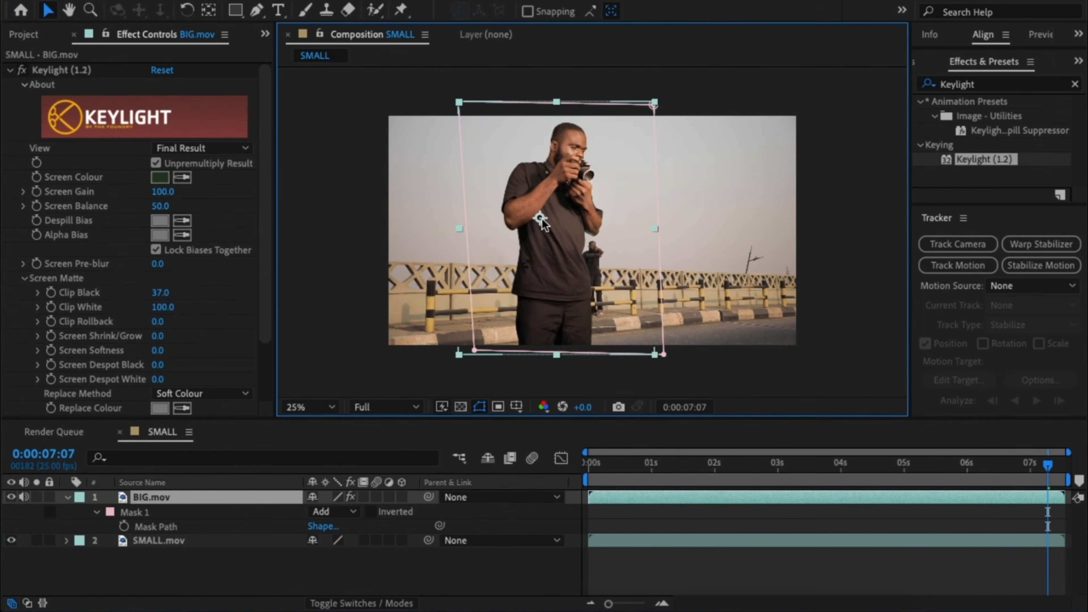
drag(543, 220, 507, 222)
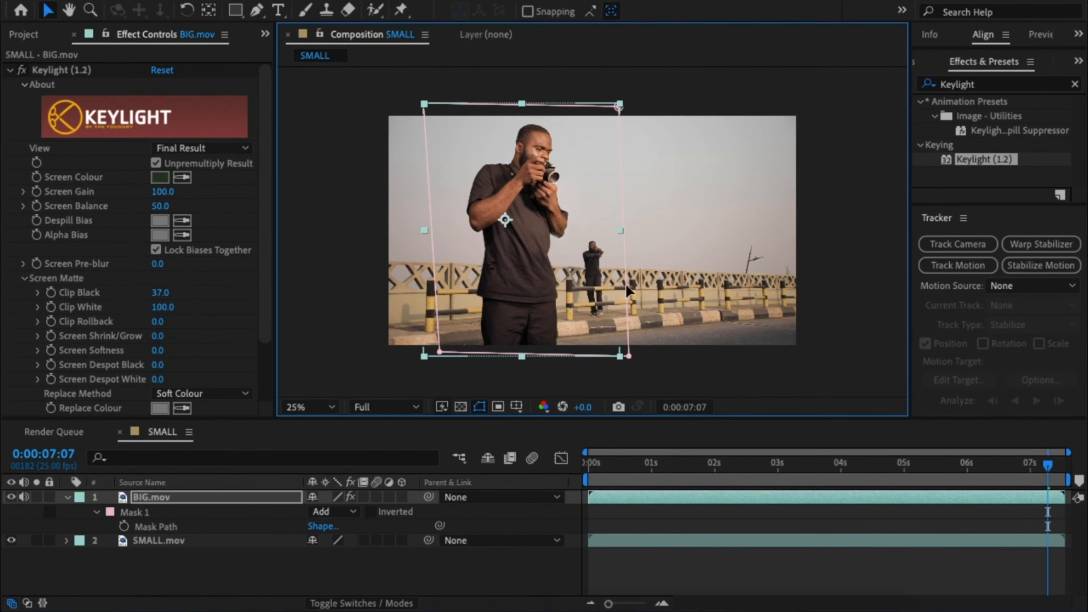
Duplicate the SMALL.mov layer and hide BIG.mov.
click(165, 559)
click(182, 541)
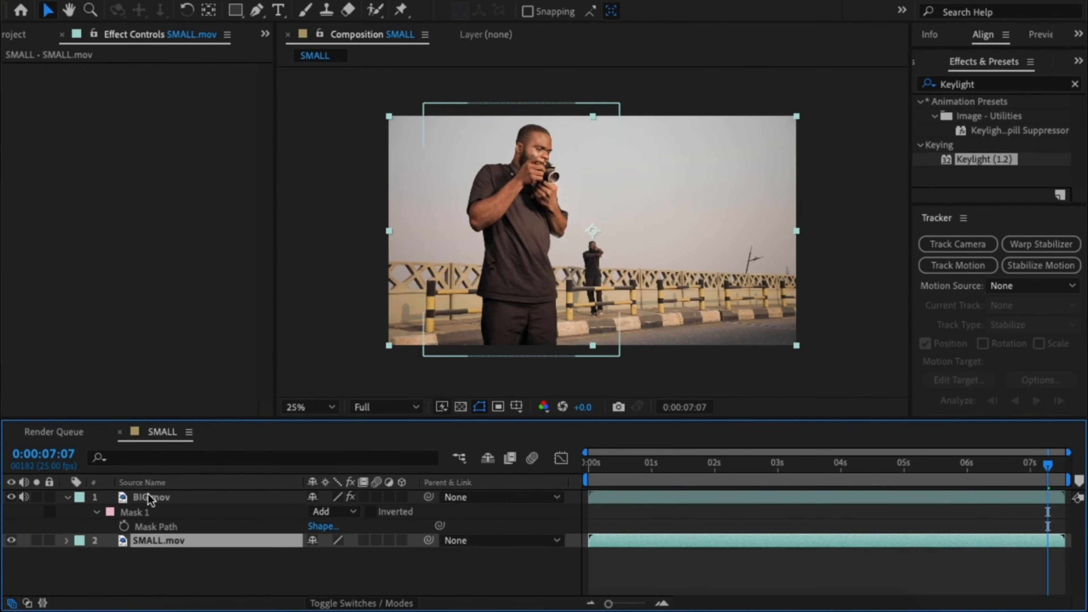
click(150, 500)
click(170, 541)
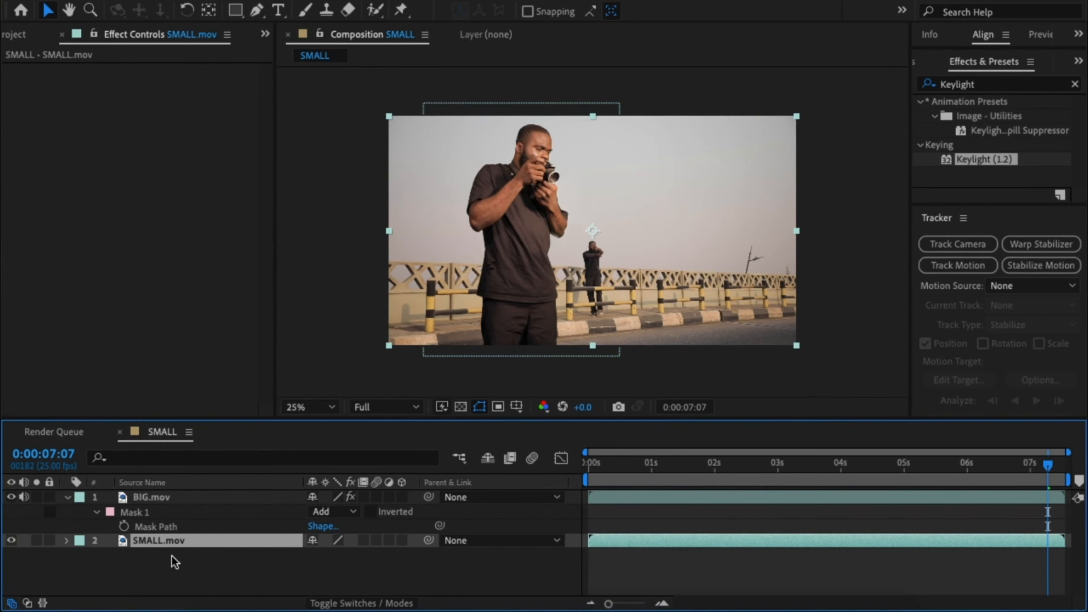
key(super+d)
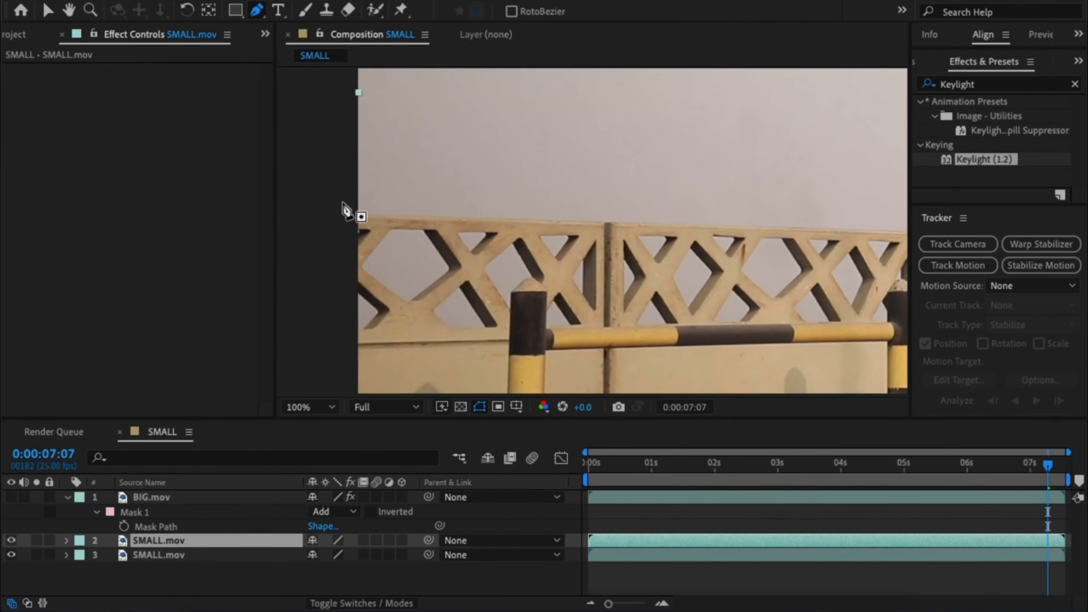
Draw a Pen mask on the upper SMALL.mov layer, following the fence's top edge and enclosing everything below it.
click(352, 216)
click(606, 224)
drag(823, 230, 843, 230)
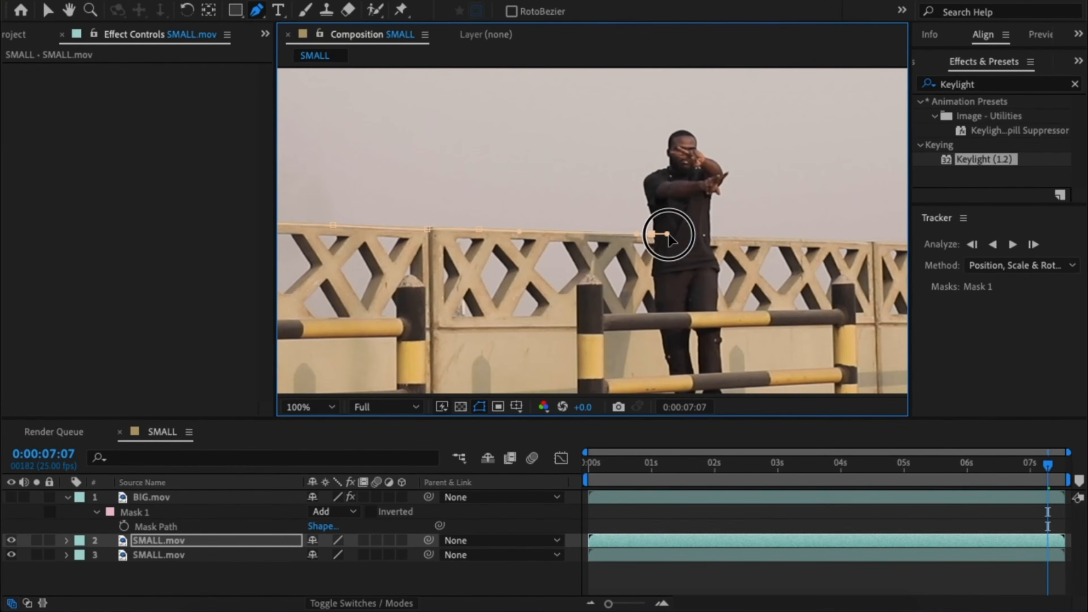
drag(663, 234, 595, 214)
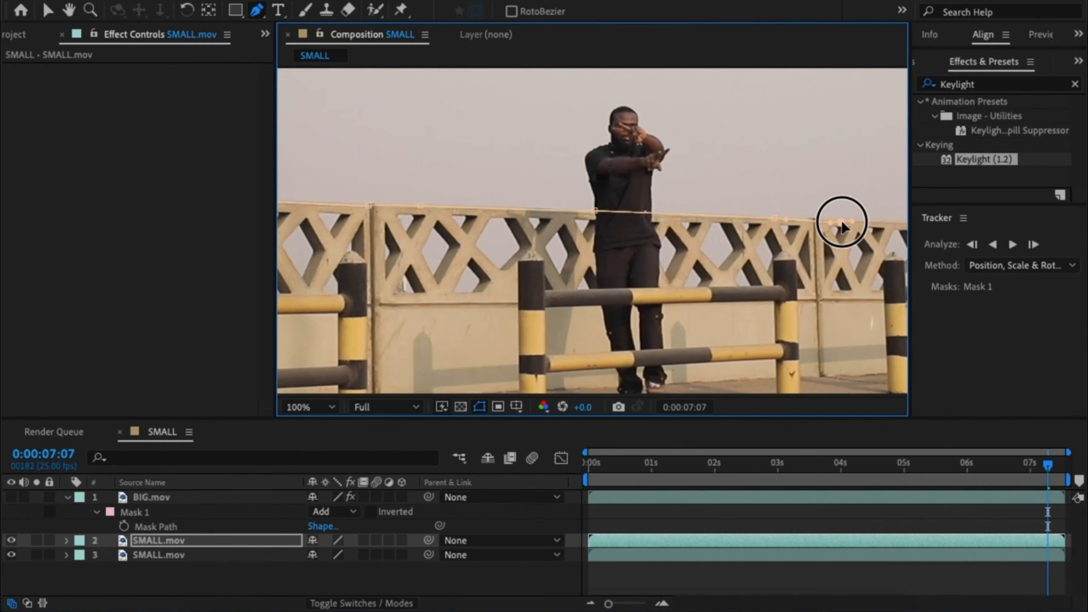
drag(853, 228, 450, 223)
click(719, 197)
drag(685, 343, 632, 287)
scroll(631, 287, down, 1)
click(887, 338)
click(377, 313)
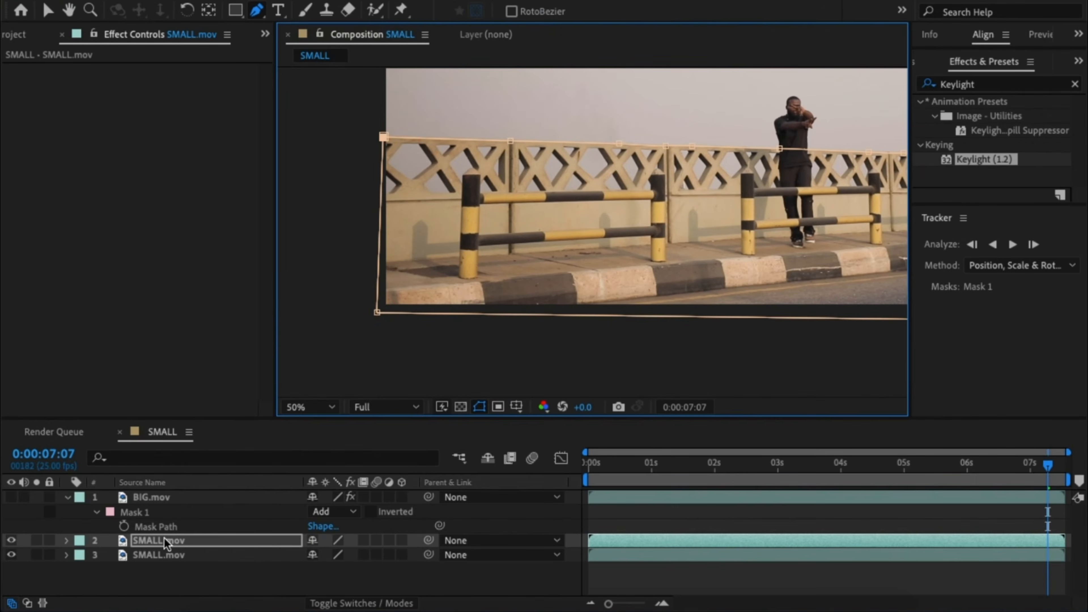
Move the masked SMALL.mov copy above BIG.mov and rename it STRUCTURE.
drag(166, 544, 171, 498)
key(Return)
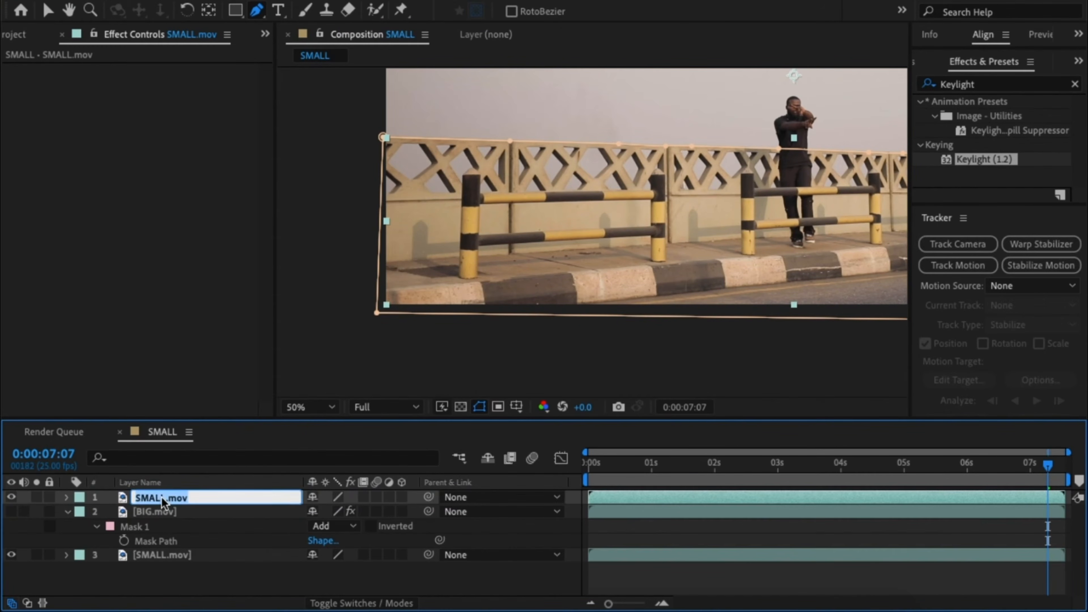
text(STRUCTURE)
key(Return)
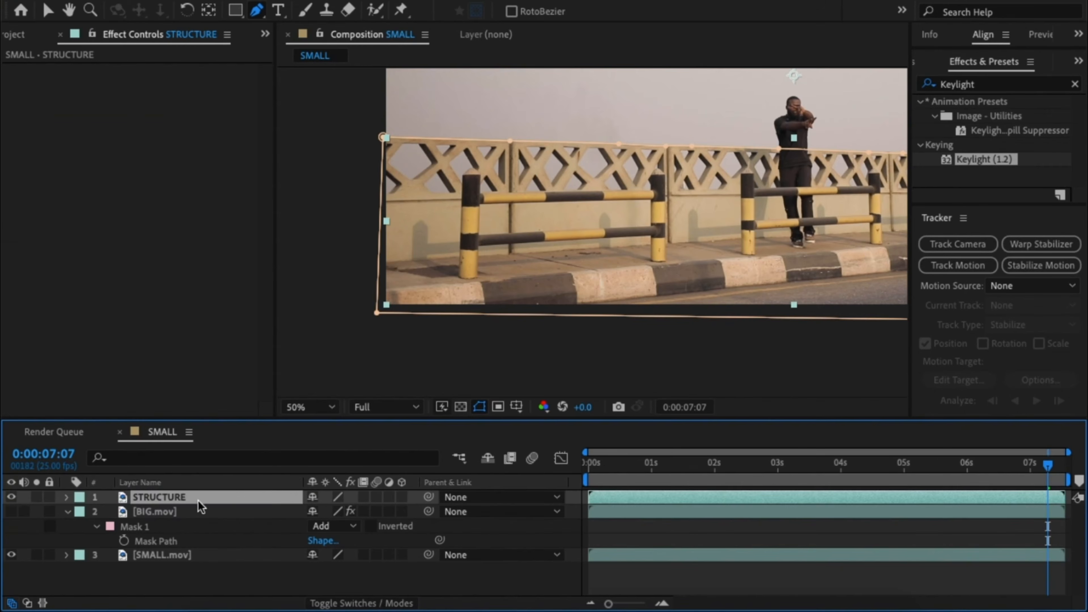
Make the BIG.mov layer visible again so the large man stands behind the fence.
click(145, 512)
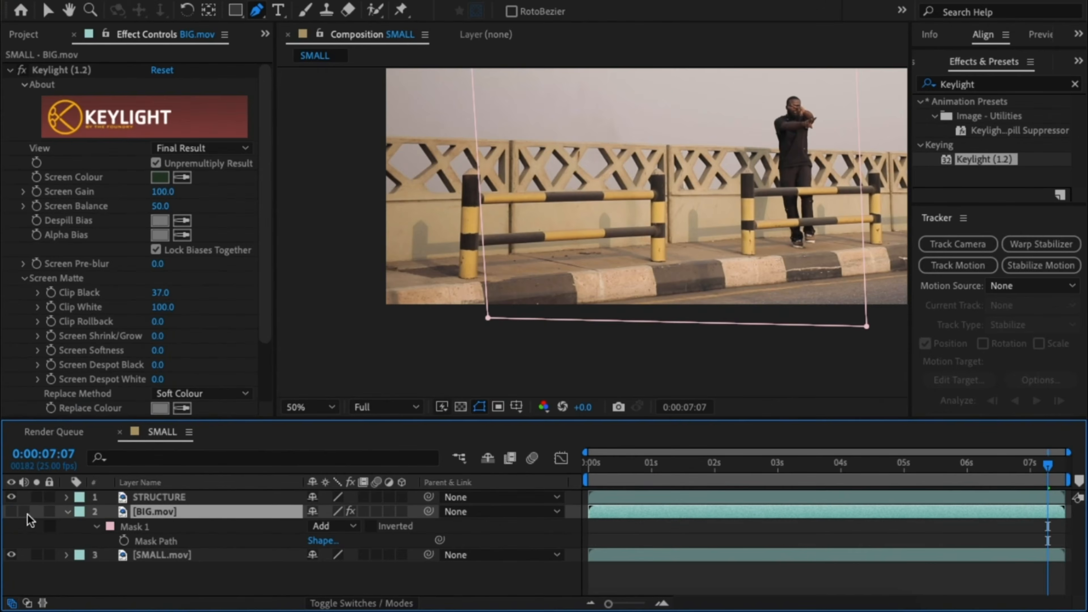
click(11, 511)
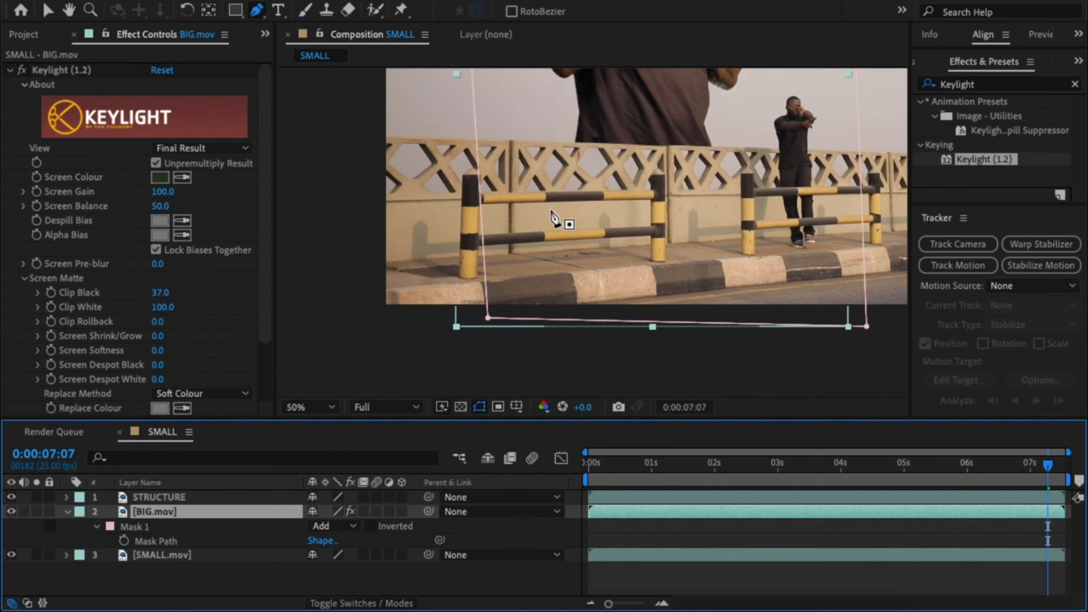
drag(622, 172, 663, 241)
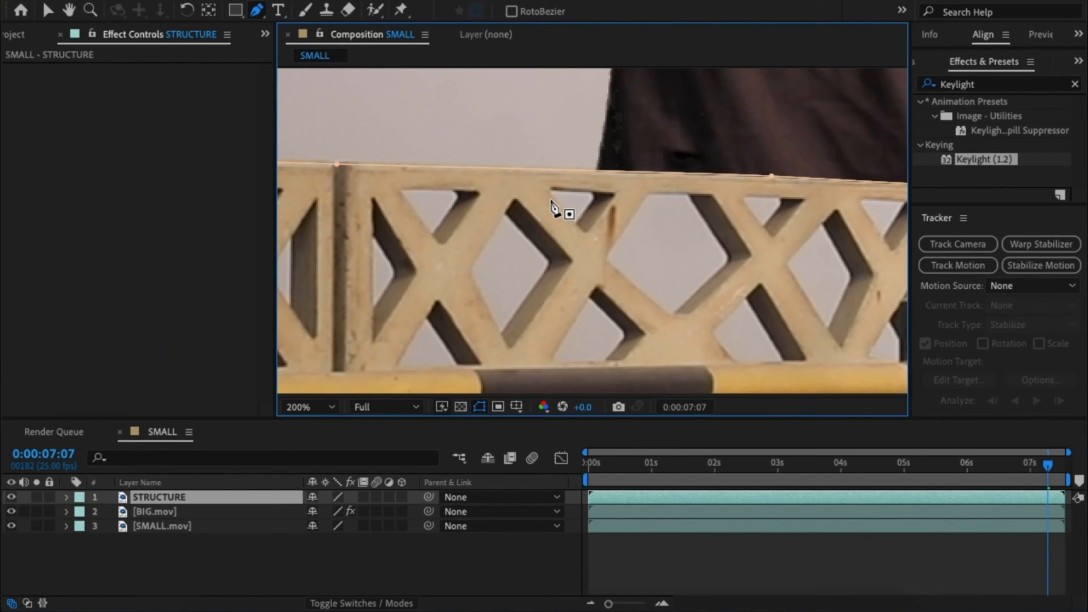
Mask a small triangular fence opening below the large man on STRUCTURE and set that mask's mode to Subtract.
click(548, 188)
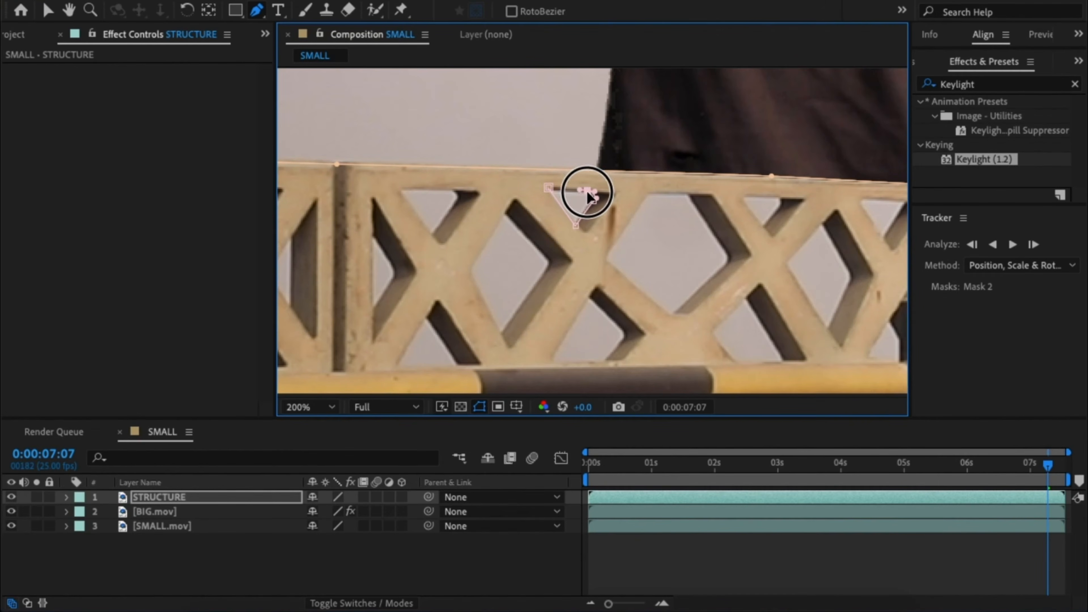
click(147, 496)
key(m)
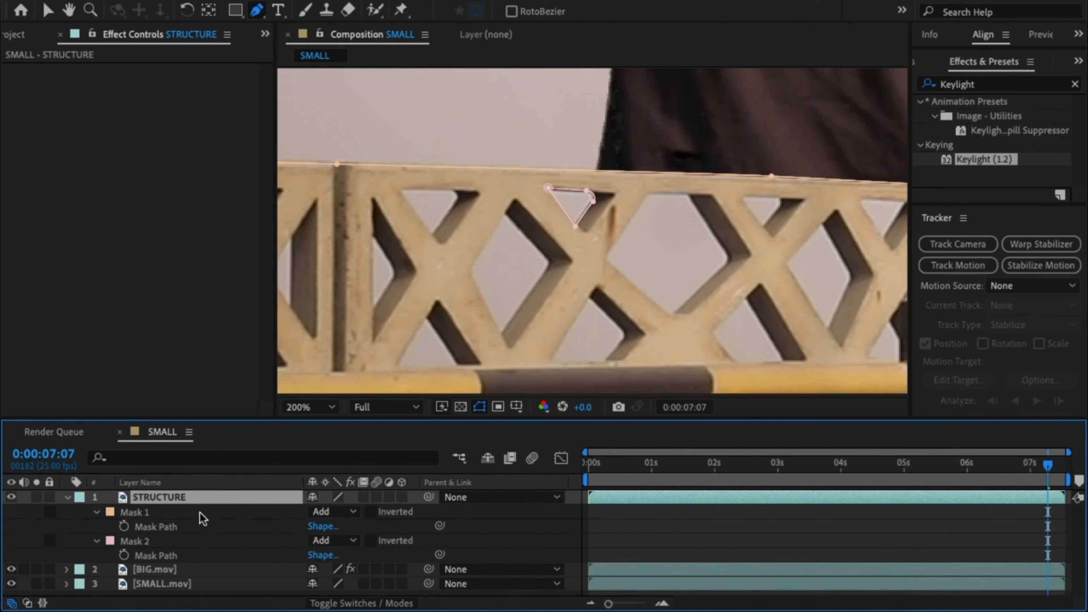
click(327, 539)
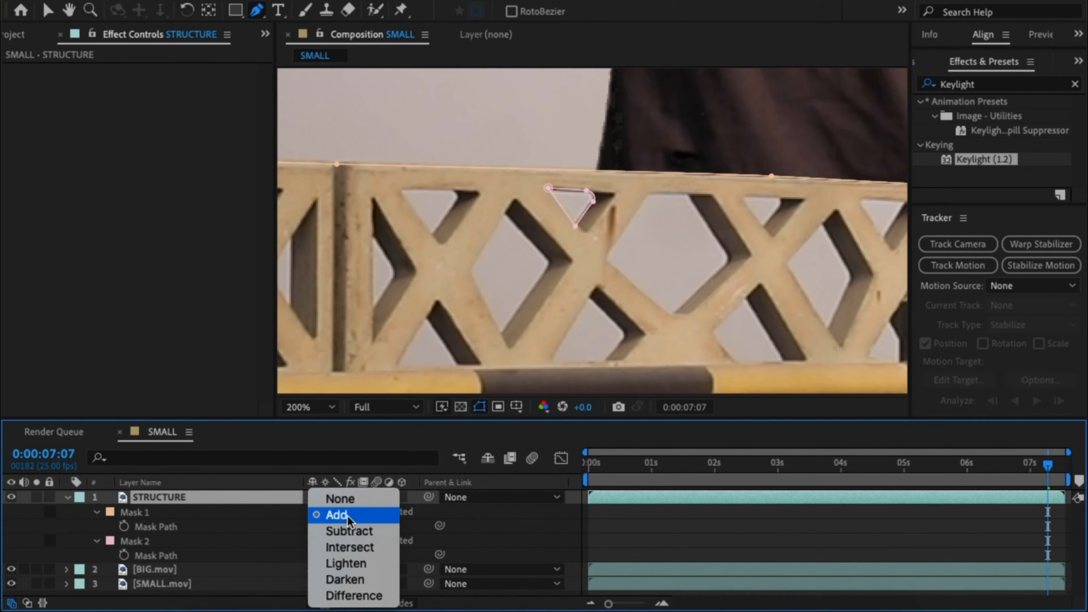
click(345, 532)
Mask the remaining fence openings around the large man on STRUCTURE and set each new mask to Subtract.
click(645, 192)
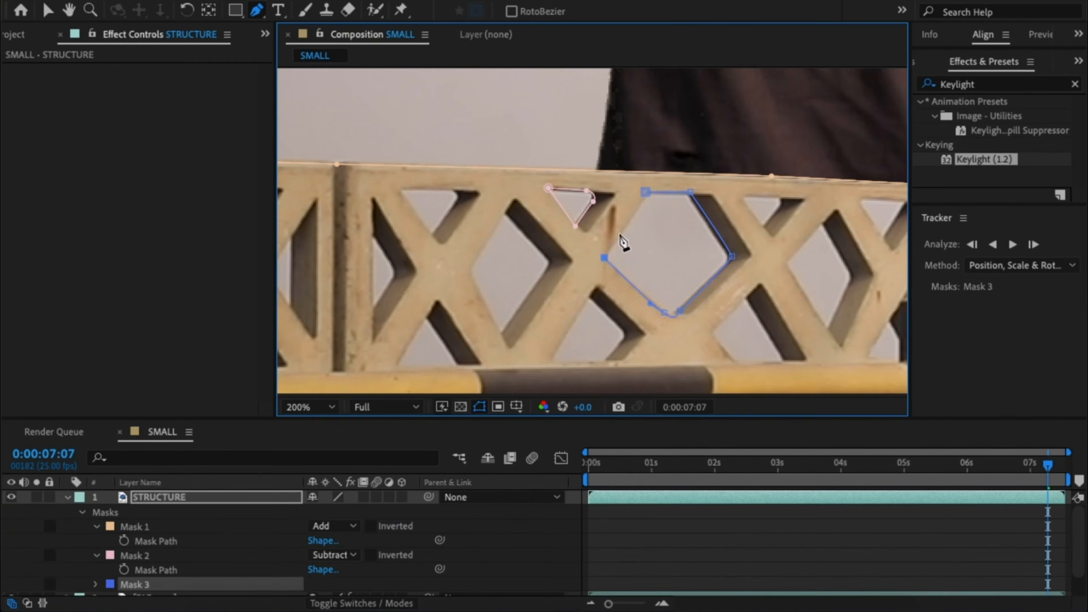
click(604, 258)
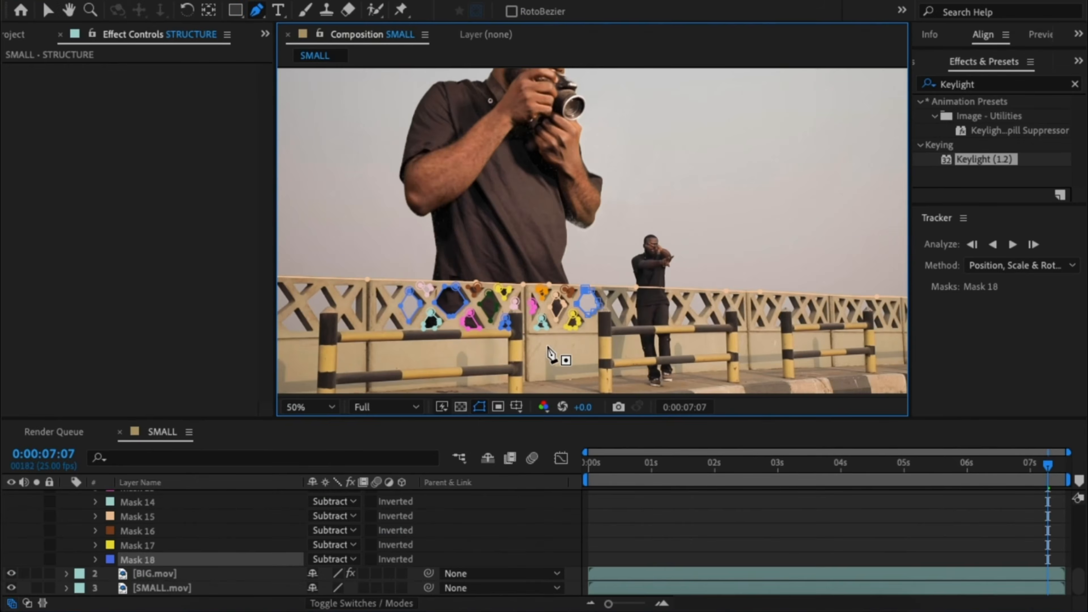
scroll(553, 356, down, 2)
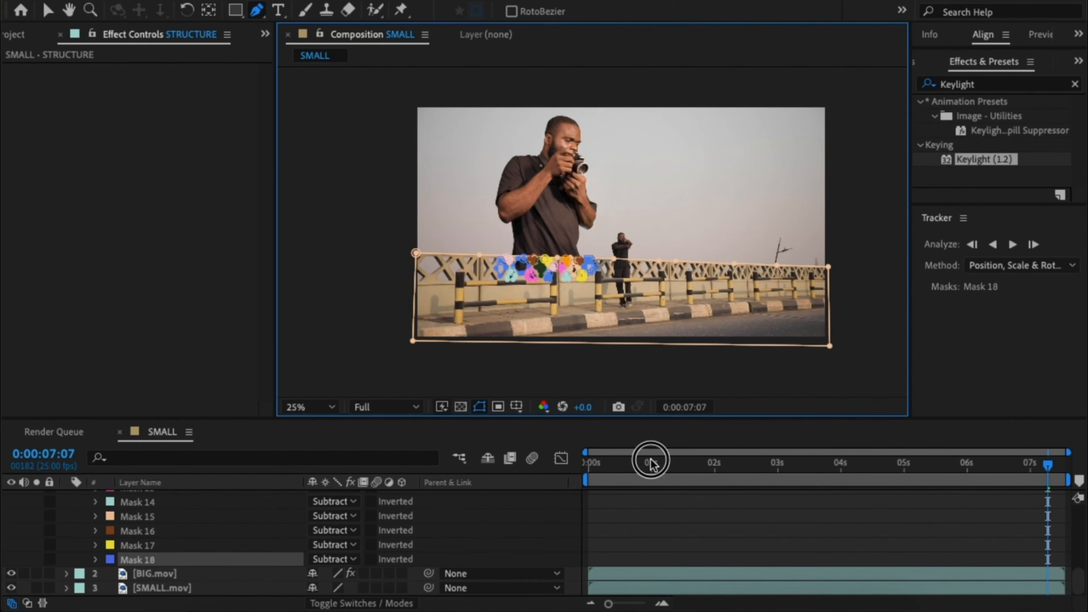
Check the composite at 0:00:00:00 with the masks deselected, and collapse the STRUCTURE layer's properties.
drag(653, 465, 544, 470)
scroll(608, 257, up, 1)
scroll(608, 257, down, 1)
click(47, 12)
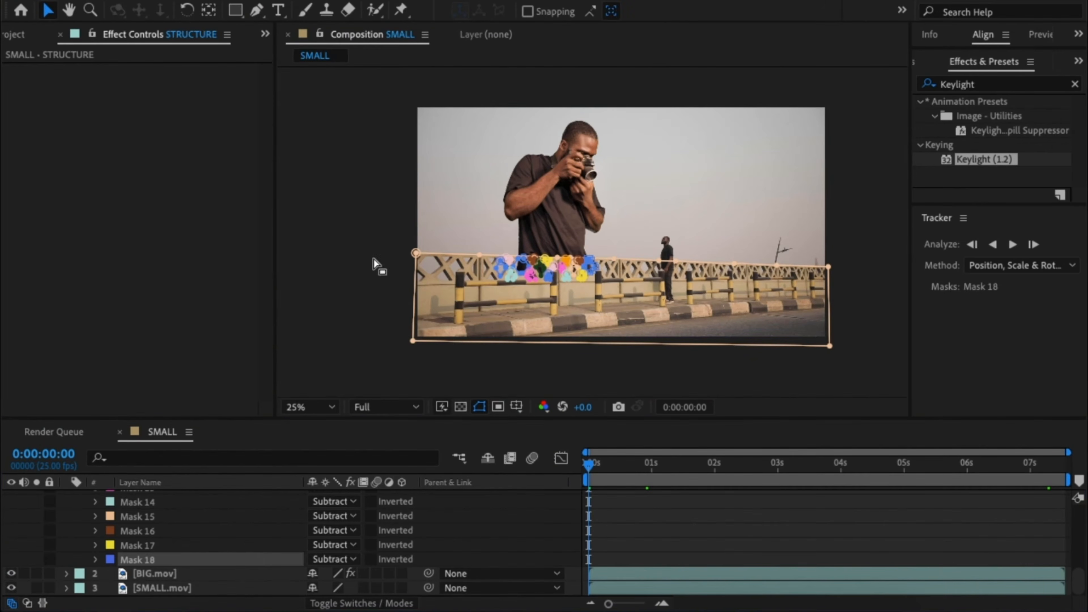
click(344, 245)
click(659, 504)
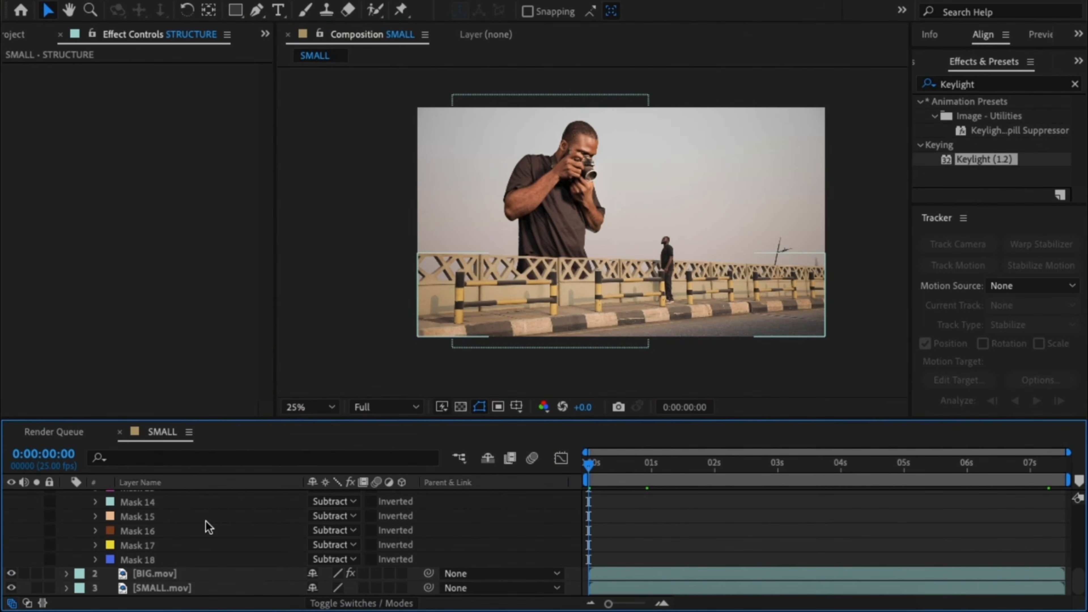
scroll(151, 524, up, 10)
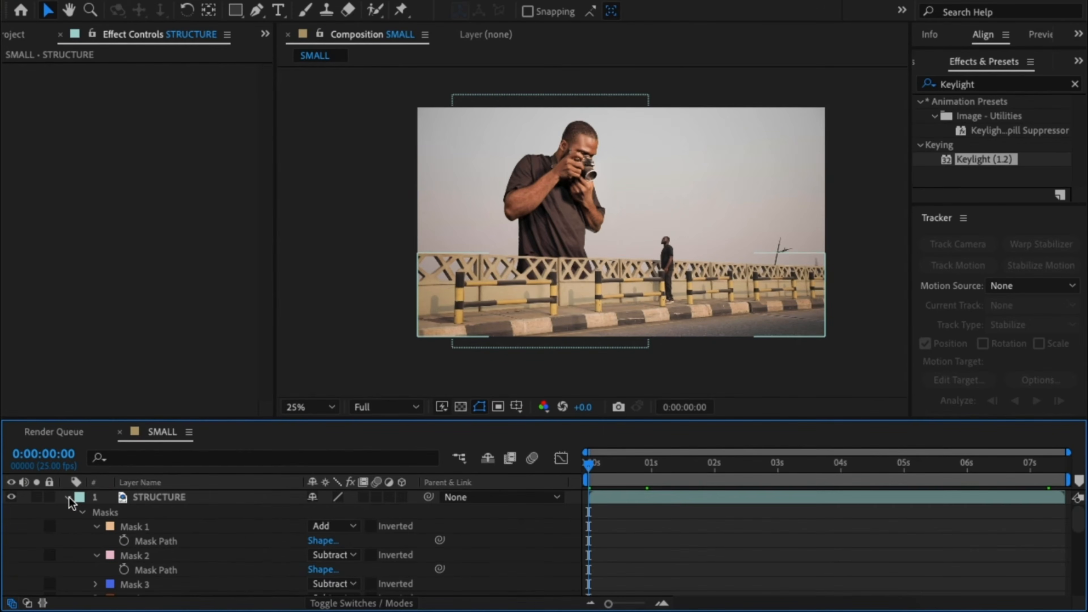
click(68, 498)
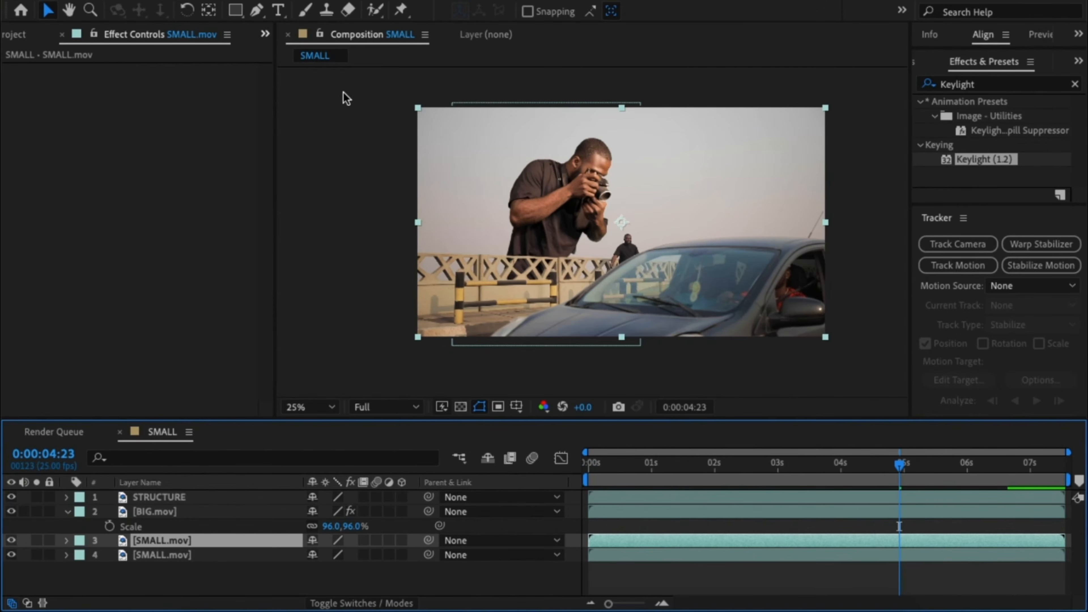
At 0:00:04:24, where the car passes, duplicate the SMALL.mov layer and rename the copy CAR.
drag(902, 469, 908, 475)
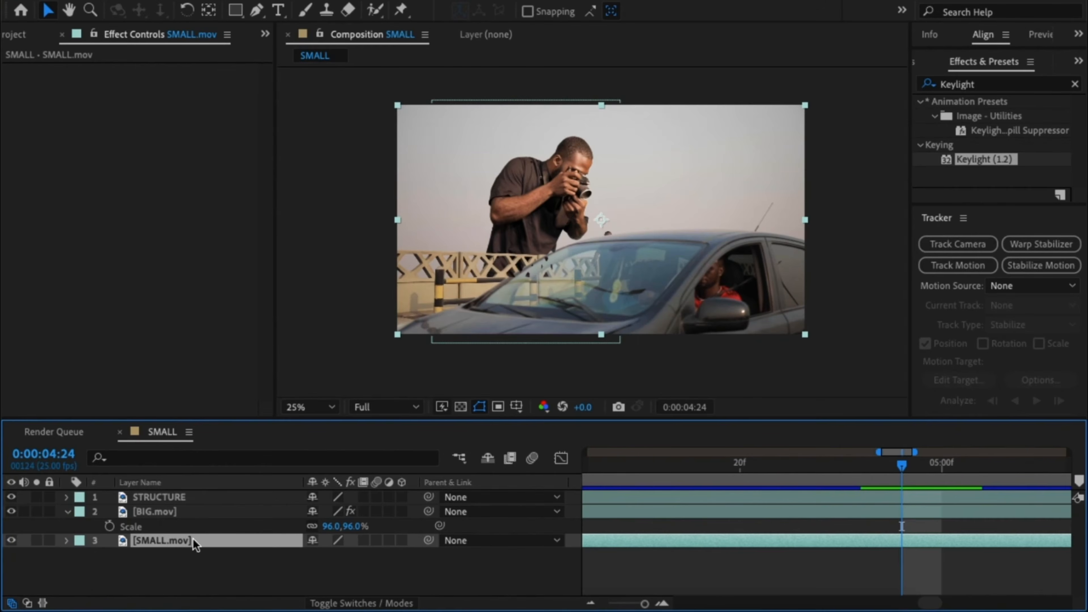
key(super+d)
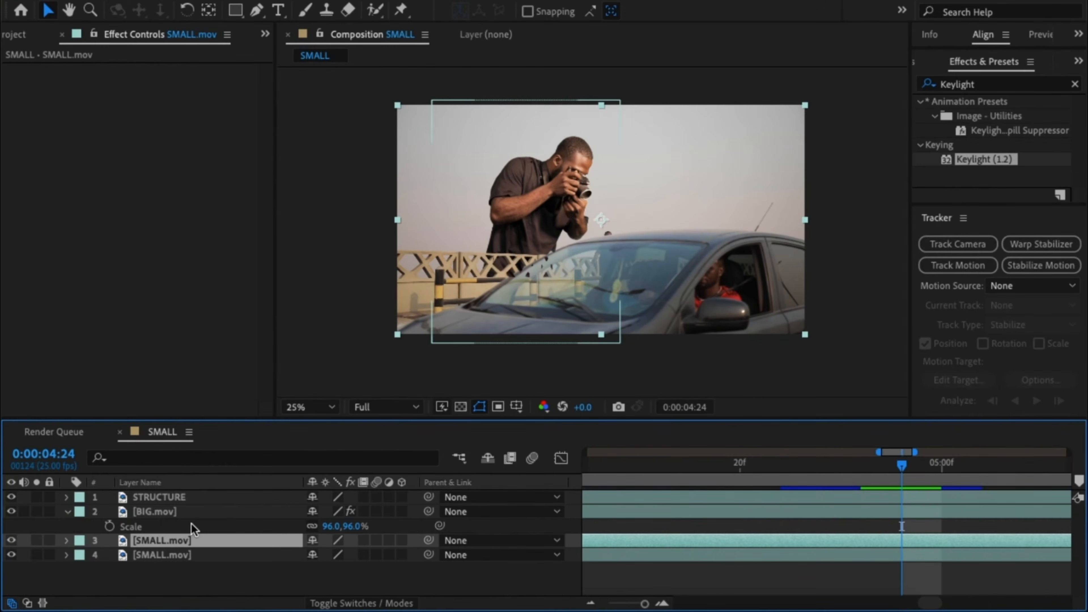
key(Return)
key(Return)
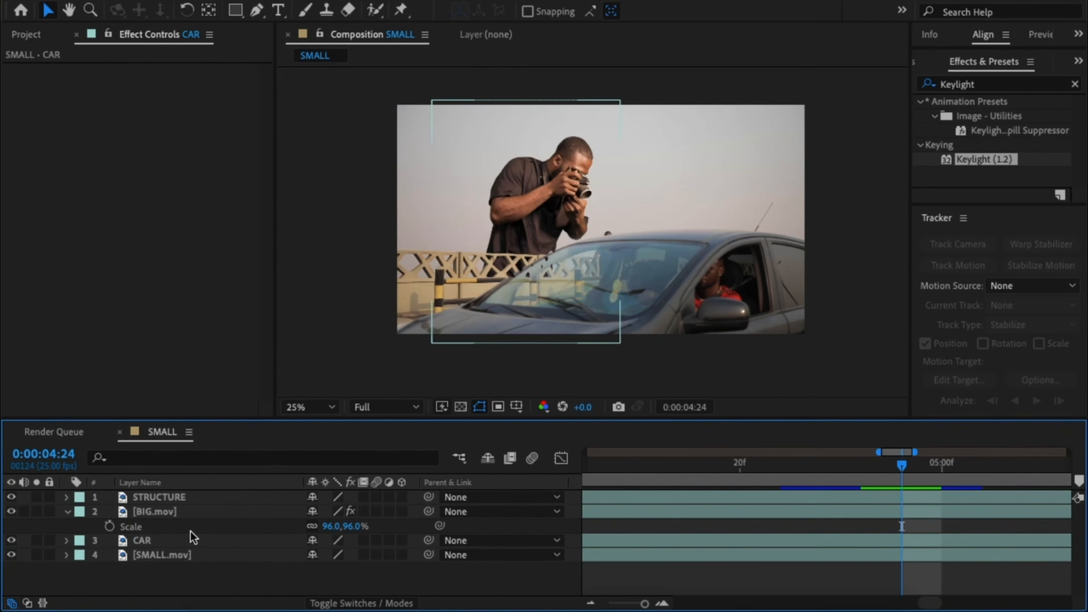
Move CAR above STRUCTURE and cut it down to the short car passage starting at 0:00:04:24.
drag(153, 540, 158, 496)
click(924, 497)
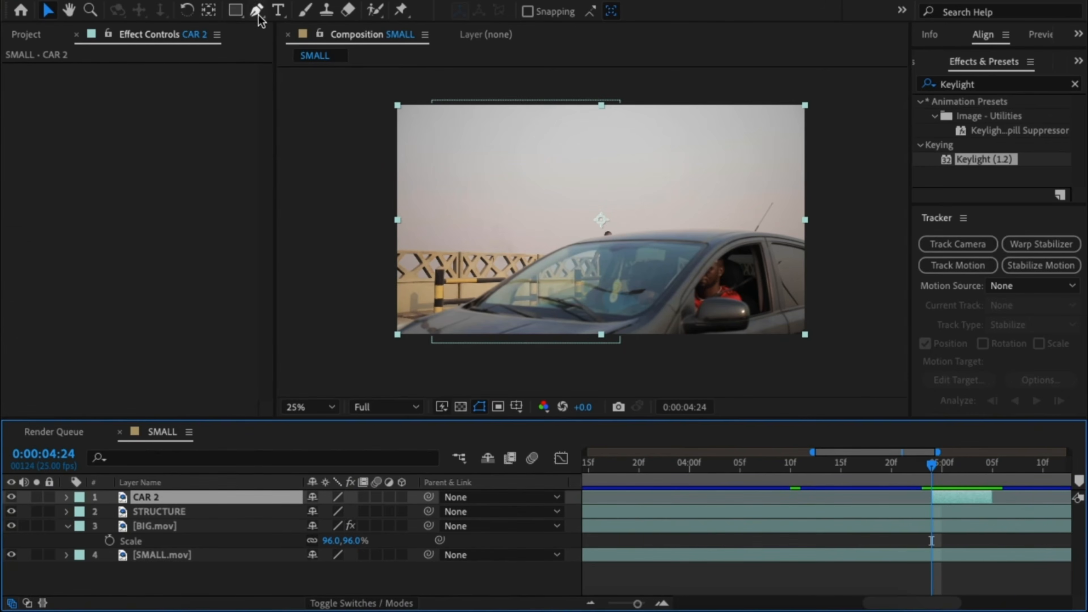
With the Pen tool, mask the car's outline on CAR 2 at 0:00:04:24 and keyframe the Mask Path.
click(258, 13)
scroll(462, 317, up, 2)
click(335, 263)
drag(461, 220, 483, 215)
drag(547, 174, 574, 157)
drag(706, 103, 761, 90)
drag(809, 257, 815, 301)
click(357, 326)
click(357, 298)
key(alt+m)
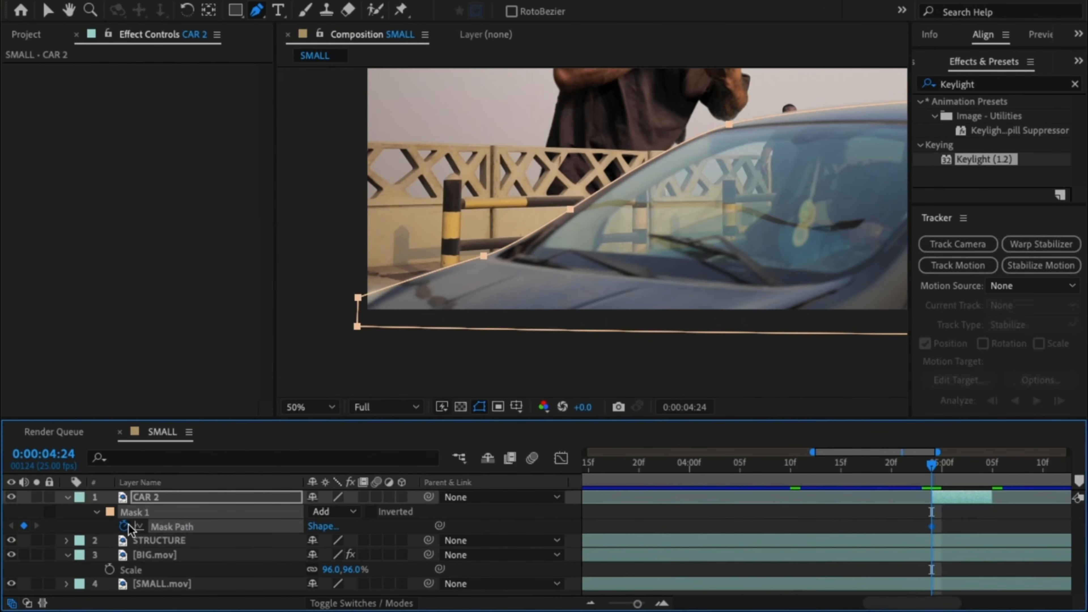
click(978, 529)
At 0:00:05:00, reshape CAR 2's mask so it follows the car's windshield and roofline.
click(937, 475)
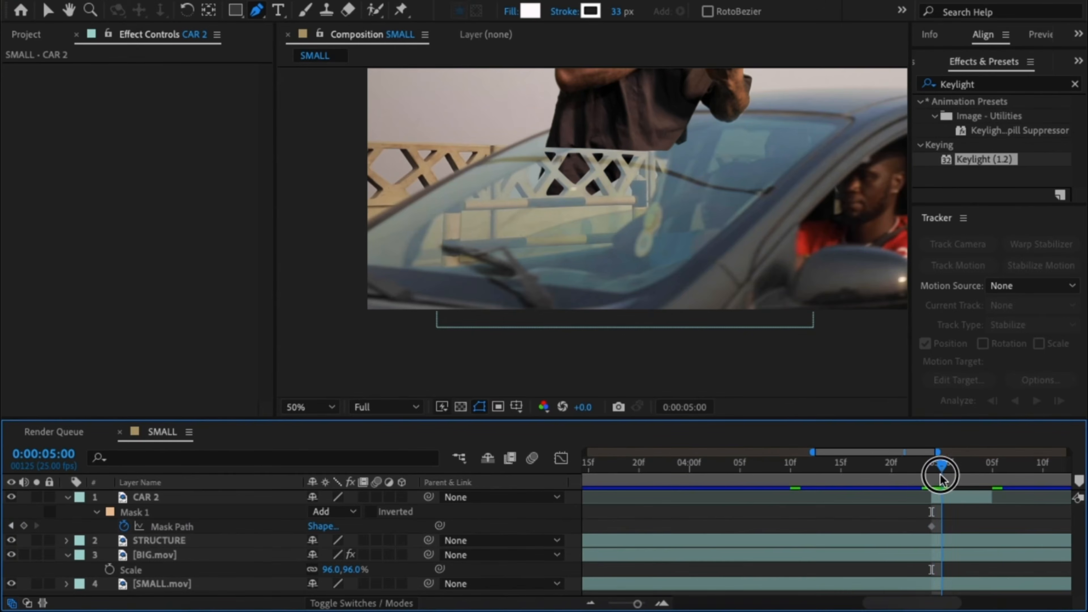
click(135, 513)
drag(335, 263, 353, 226)
drag(462, 220, 474, 167)
drag(547, 174, 588, 118)
drag(729, 129, 501, 248)
drag(480, 222, 540, 205)
drag(593, 193, 595, 188)
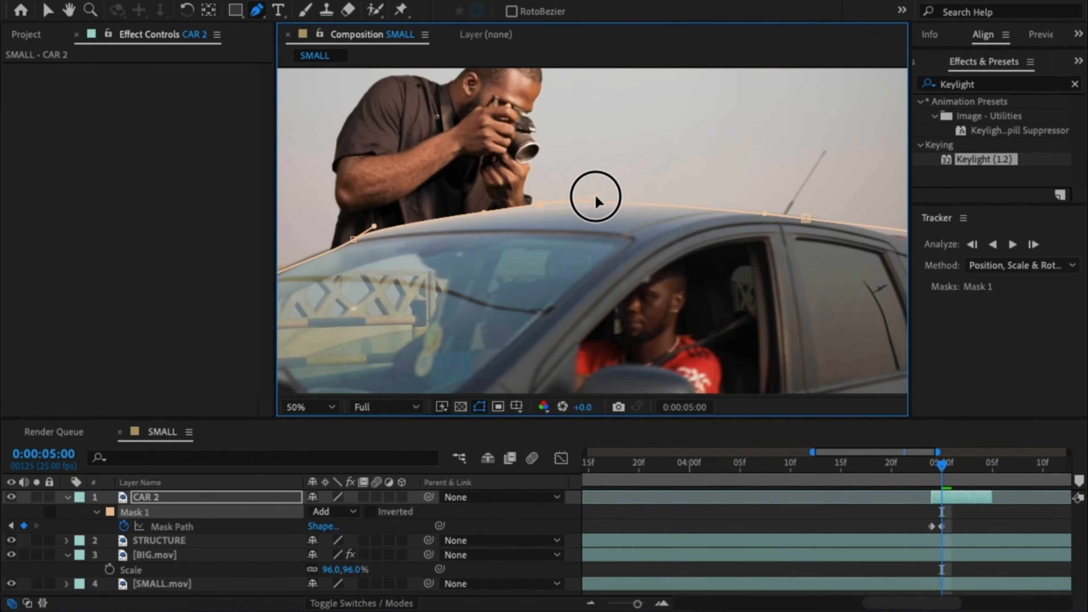
drag(584, 298, 717, 228)
At 0:00:05:01, move CAR 2's mask points onto the car's roof and rear edge.
click(956, 476)
drag(385, 231, 729, 235)
drag(611, 262, 569, 183)
drag(477, 232, 477, 217)
drag(736, 209, 664, 157)
drag(814, 206, 455, 257)
drag(475, 212, 480, 168)
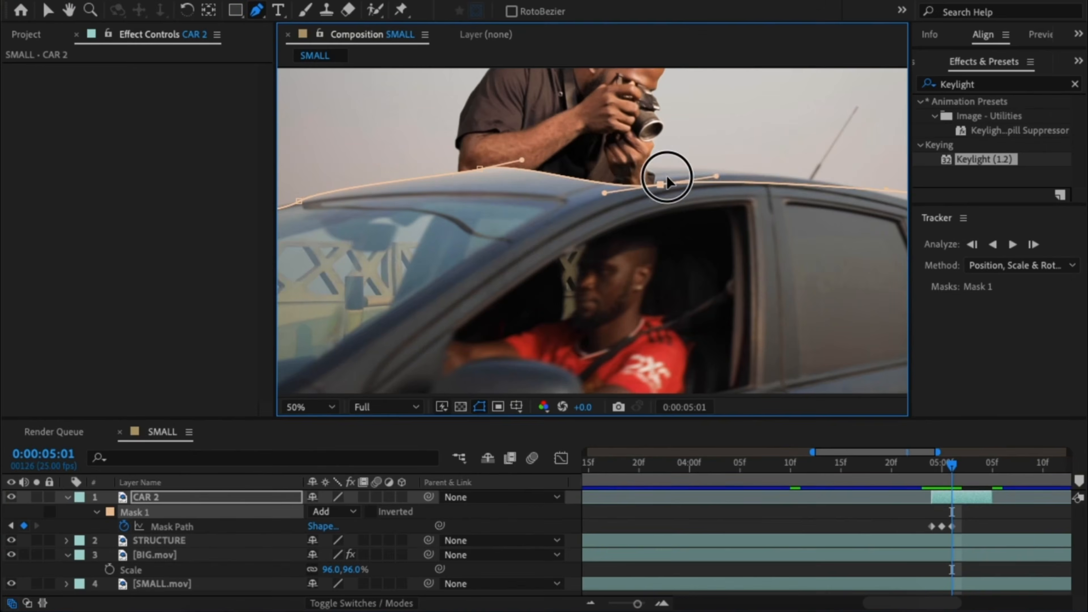
drag(661, 184, 656, 180)
drag(705, 205, 417, 209)
drag(660, 321, 867, 241)
drag(601, 197, 789, 322)
At 0:00:05:02, adjust CAR 2's mask points to match the car's shifted roofline.
click(962, 476)
drag(412, 246, 409, 194)
drag(312, 265, 314, 198)
drag(564, 217, 588, 195)
drag(784, 215, 746, 246)
At 0:00:05:03, refit CAR 2's mask to the top and rear of the car.
click(973, 476)
drag(425, 208, 423, 178)
drag(331, 212, 336, 166)
drag(602, 213, 605, 198)
drag(788, 253, 533, 253)
At 0:00:05:04, pull CAR 2's mask onto the last visible part of the car and tidy its outline.
click(982, 476)
drag(429, 240, 645, 258)
drag(682, 233, 612, 243)
drag(739, 240, 659, 279)
drag(793, 309, 456, 208)
drag(688, 162, 368, 271)
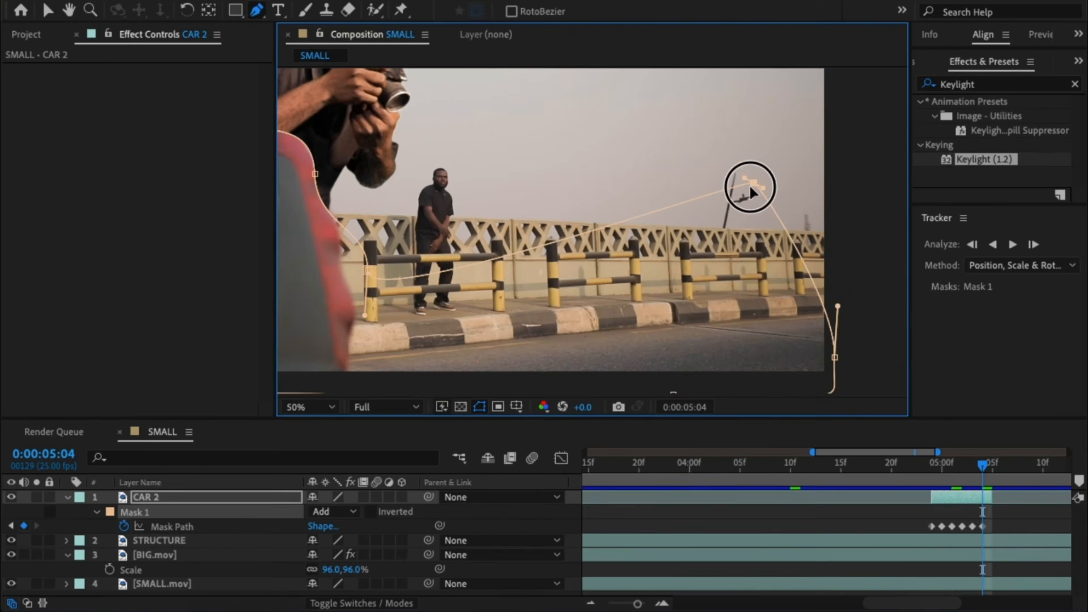
drag(755, 183, 397, 315)
drag(835, 358, 403, 354)
drag(449, 326, 680, 239)
drag(903, 307, 509, 319)
drag(632, 267, 578, 259)
drag(618, 214, 621, 290)
drag(629, 302, 575, 293)
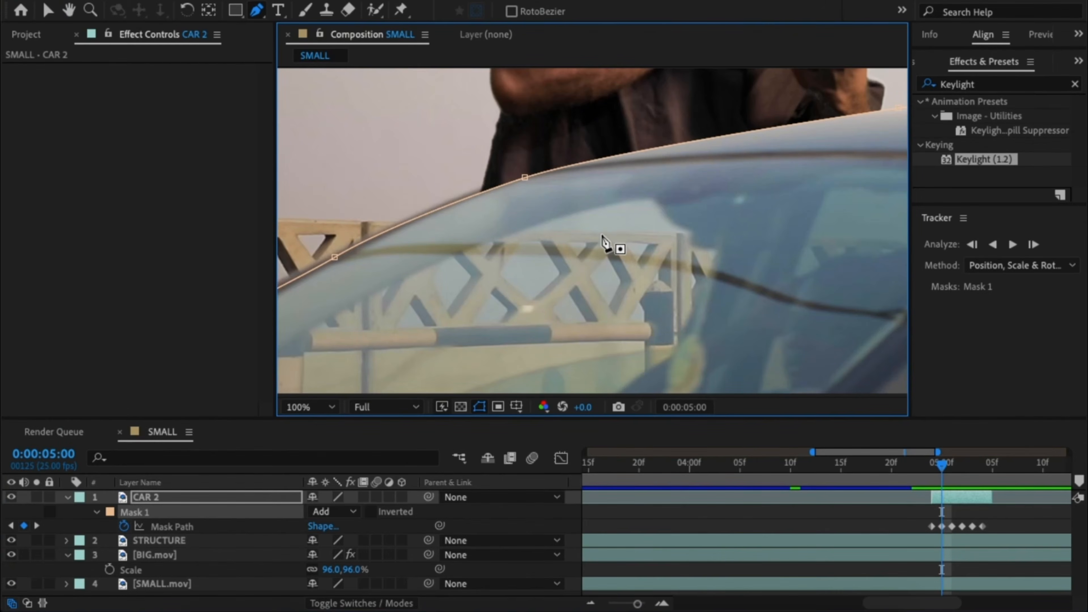
At 0:00:05:00, duplicate BIG.mov, place the copy above CAR 2 and delete its mask.
scroll(604, 242, down, 2)
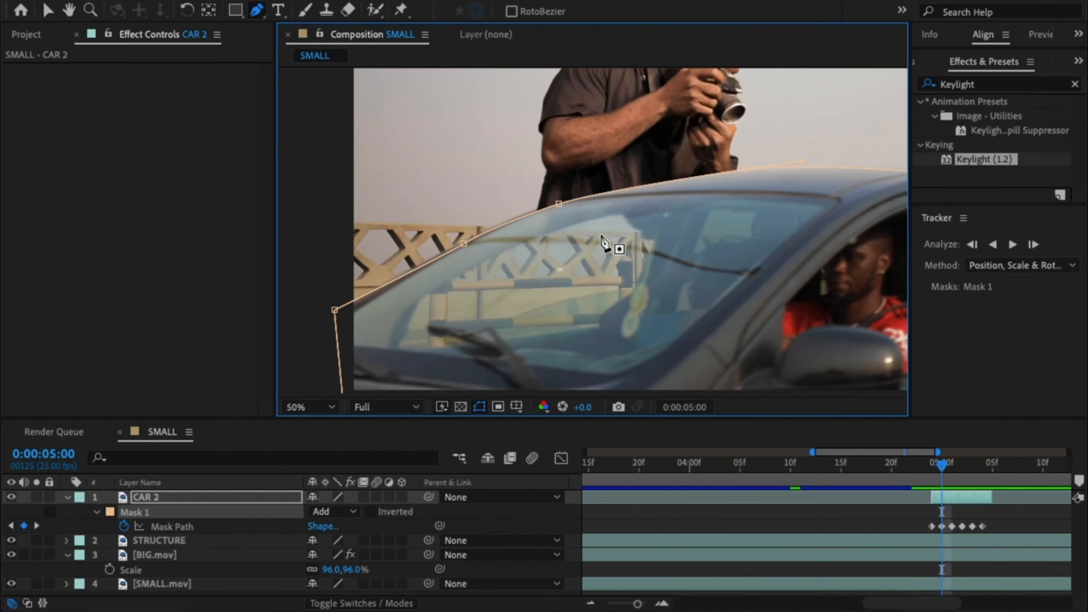
click(931, 467)
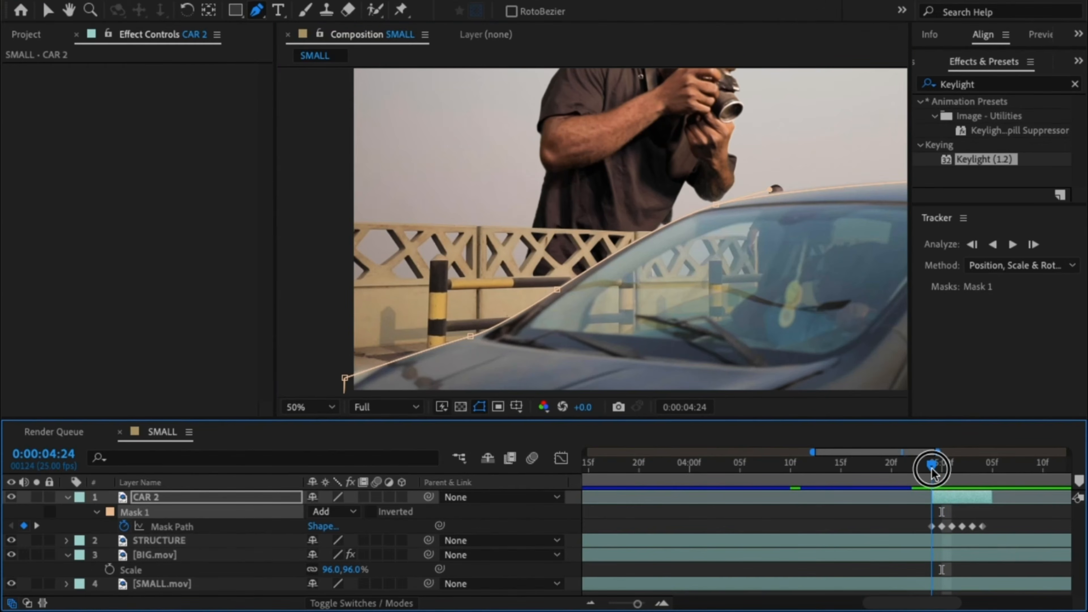
drag(930, 470, 939, 475)
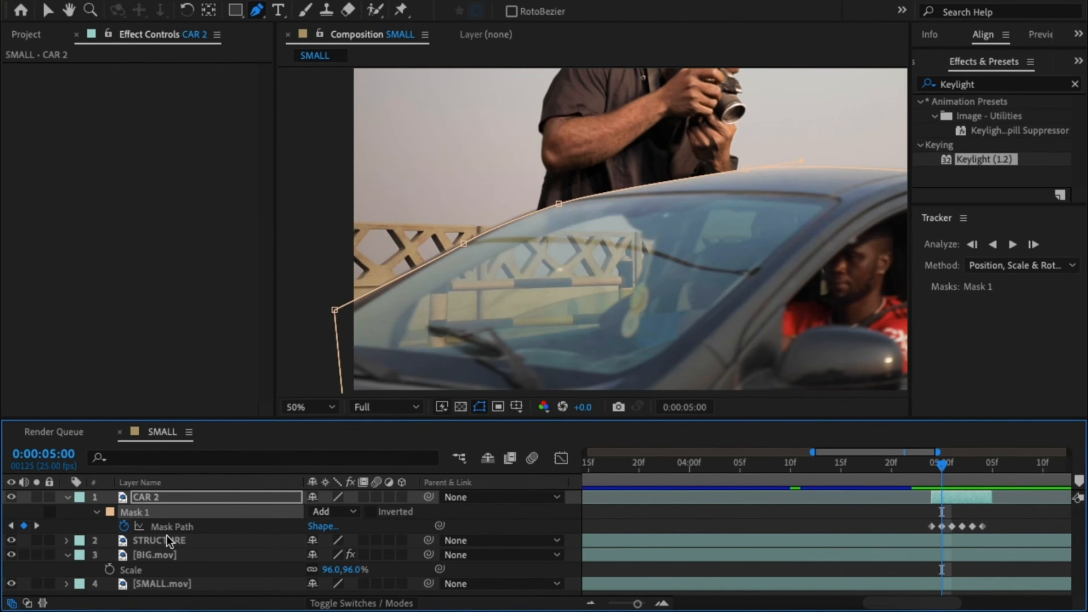
click(173, 551)
key(ctrl+d)
drag(172, 551, 173, 493)
key(m)
click(148, 514)
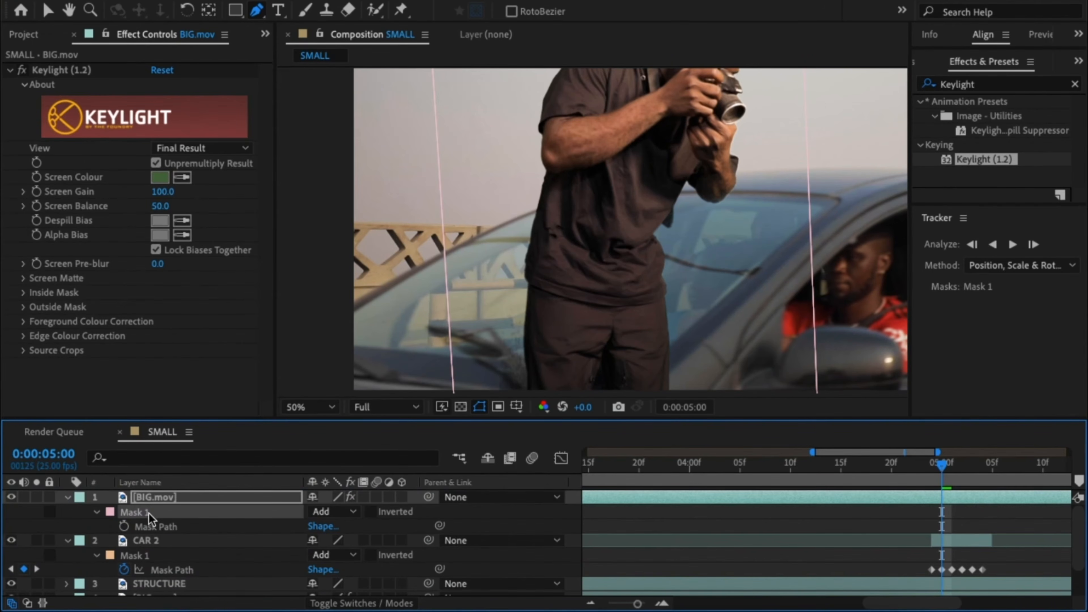
key(Delete)
Draw a mask on the top BIG.mov layer around the large man's body where it shows through the windshield.
click(516, 242)
drag(484, 261, 477, 267)
click(517, 278)
drag(669, 219, 637, 205)
click(516, 243)
Set the top BIG.mov layer's blending mode to Soft Light.
click(188, 498)
click(27, 603)
click(332, 497)
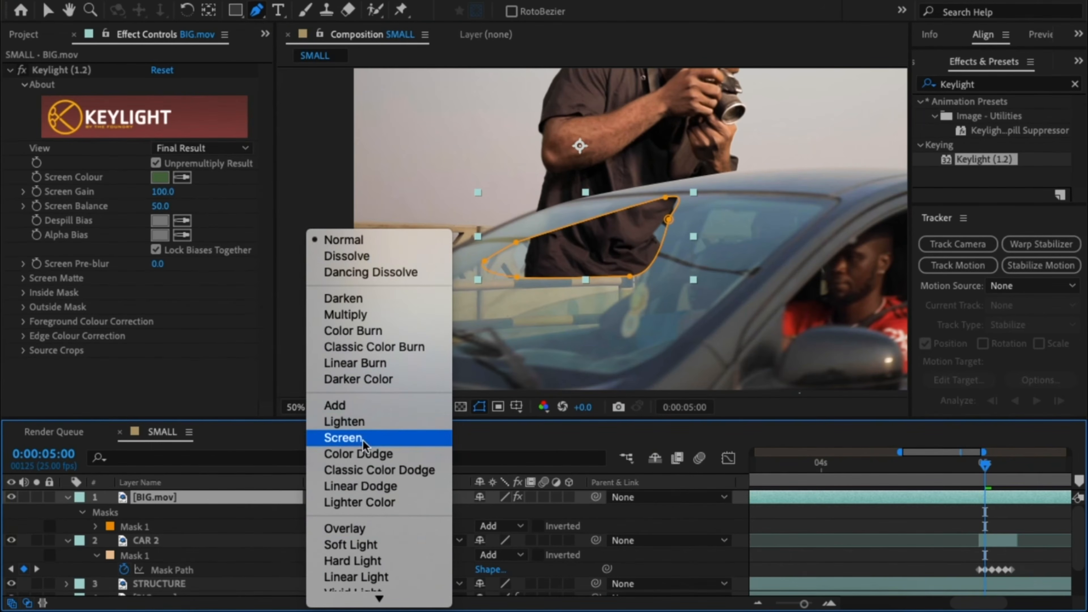
click(352, 545)
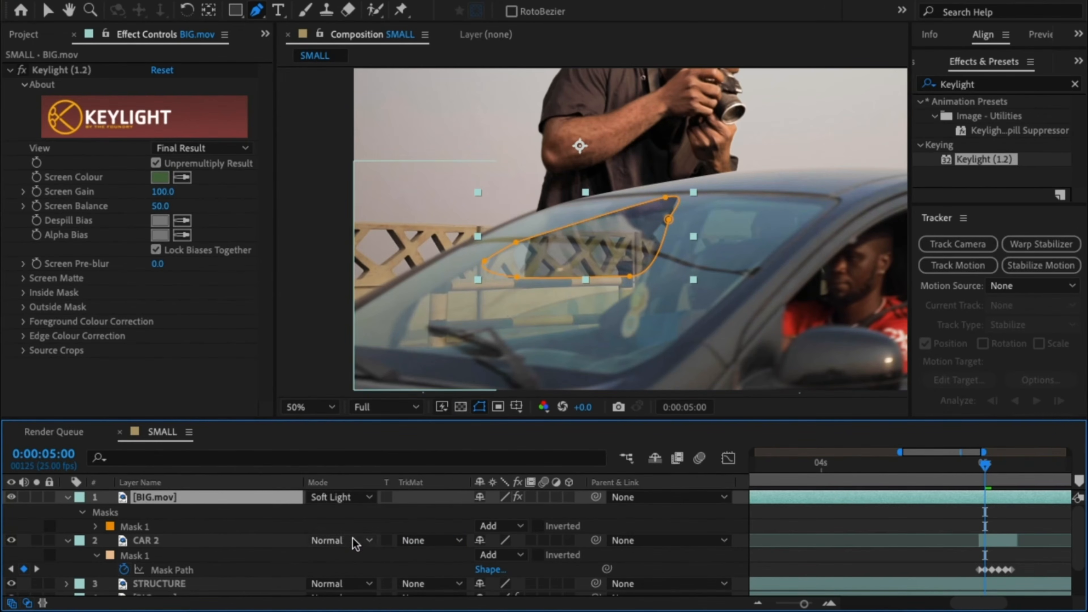
Feather the windshield mask on the top BIG.mov layer, collapse the layer properties and check the neighbouring frames.
click(67, 497)
click(67, 497)
click(97, 527)
drag(496, 556, 547, 545)
click(175, 527)
click(69, 497)
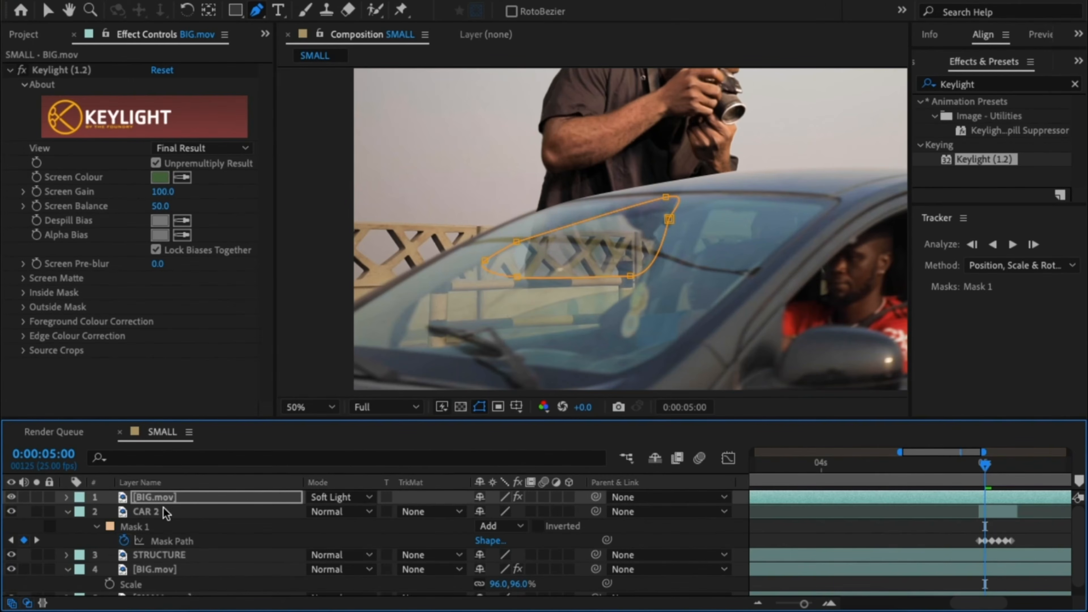
click(69, 512)
mouse_move(980, 474)
mouse_down()
mouse_move(1004, 475)
mouse_move(992, 477)
mouse_up()
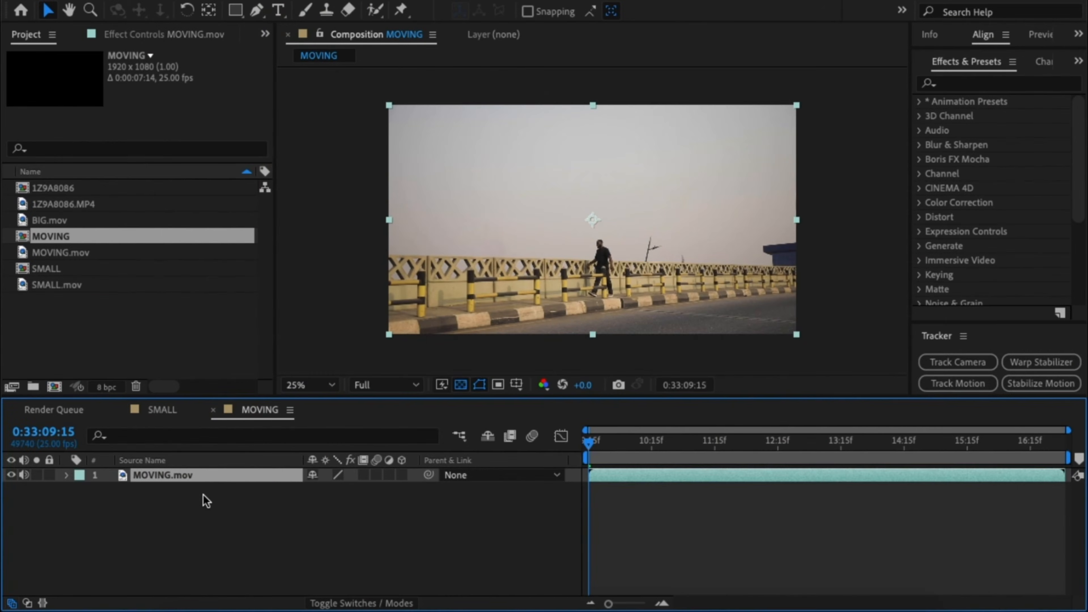
In the MOVING composition, duplicate MOVING.mov and mask the copy along the fence's top edge, enclosing the fence and road.
key(ctrl+d)
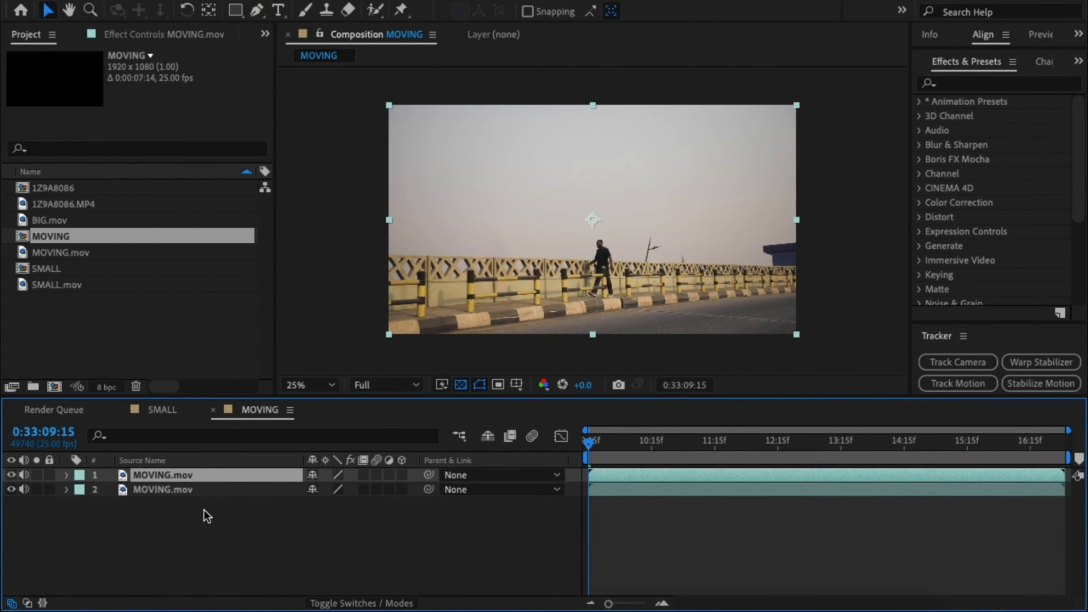
click(257, 11)
click(802, 267)
scroll(792, 296, up, 3)
click(710, 128)
drag(537, 122, 516, 121)
drag(376, 118, 350, 117)
key(space)
drag(466, 123, 724, 135)
drag(488, 173, 724, 184)
click(512, 137)
scroll(566, 265, down, 1)
scroll(566, 265, down, 1)
drag(566, 265, 357, 235)
click(339, 288)
click(761, 289)
click(760, 215)
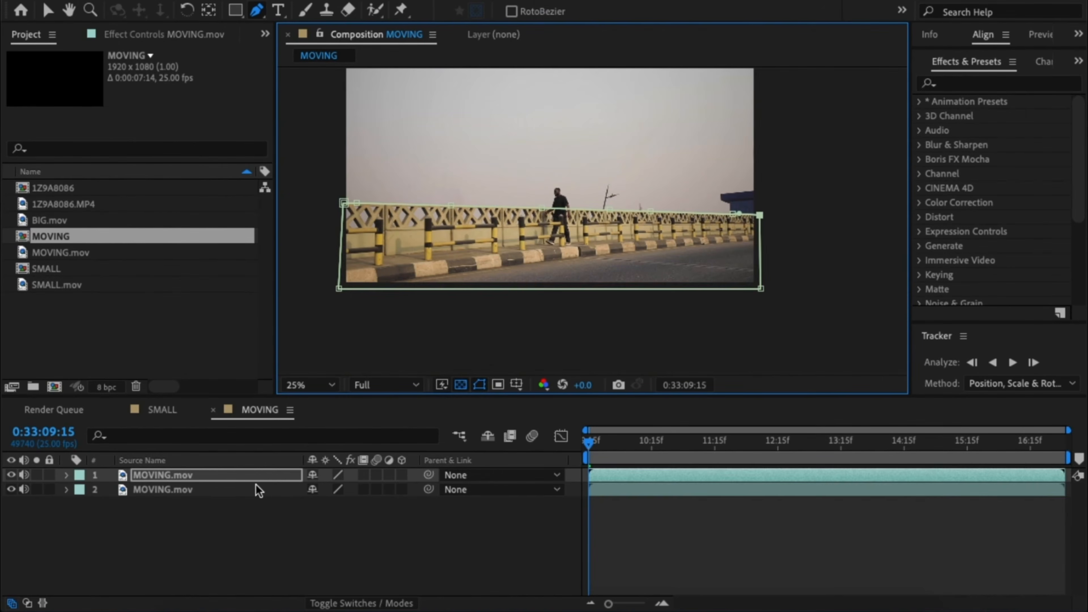
Keyframe the fence mask's path from 0:33:09:15 and realign its points to the fence shortly after the start.
click(231, 475)
key(m)
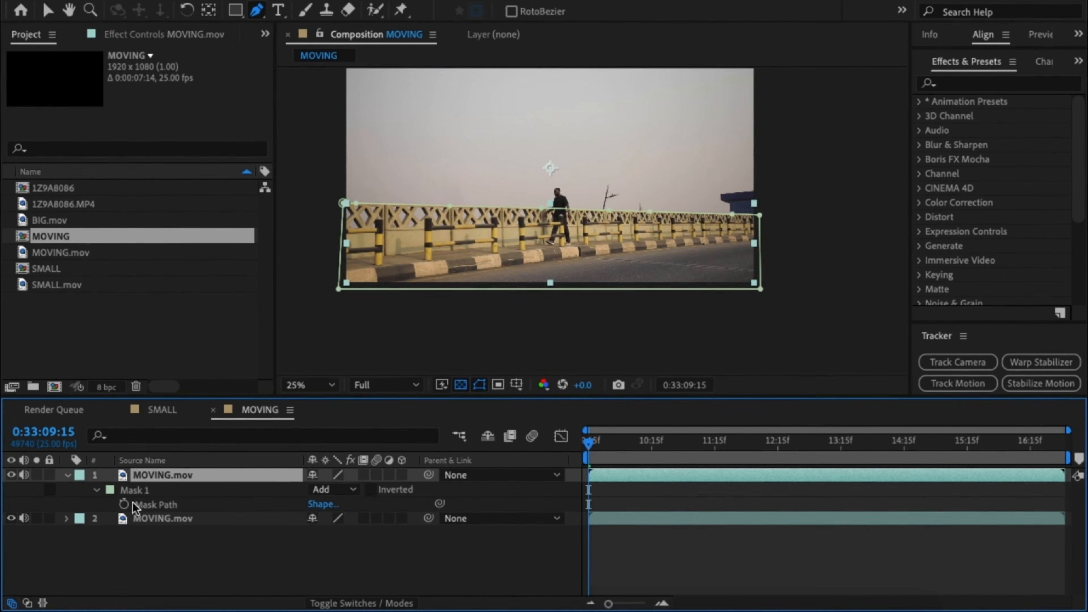
click(124, 505)
drag(589, 444, 609, 444)
click(214, 475)
key(v)
scroll(508, 188, up, 2)
click(508, 189)
drag(426, 254, 289, 279)
Around the middle of the clip, realign the fence mask's points to the fence's top edge.
drag(609, 444, 781, 444)
drag(353, 231, 351, 227)
drag(405, 296, 800, 296)
click(565, 222)
drag(348, 222, 350, 222)
drag(770, 273, 361, 273)
drag(557, 238, 556, 237)
drag(715, 243, 713, 242)
Refit the fence mask to the fence's top edge at 0:33:14:07 and near the end of the clip.
drag(781, 444, 722, 444)
drag(442, 248, 721, 249)
drag(722, 444, 884, 444)
drag(433, 230, 433, 226)
drag(616, 228, 615, 226)
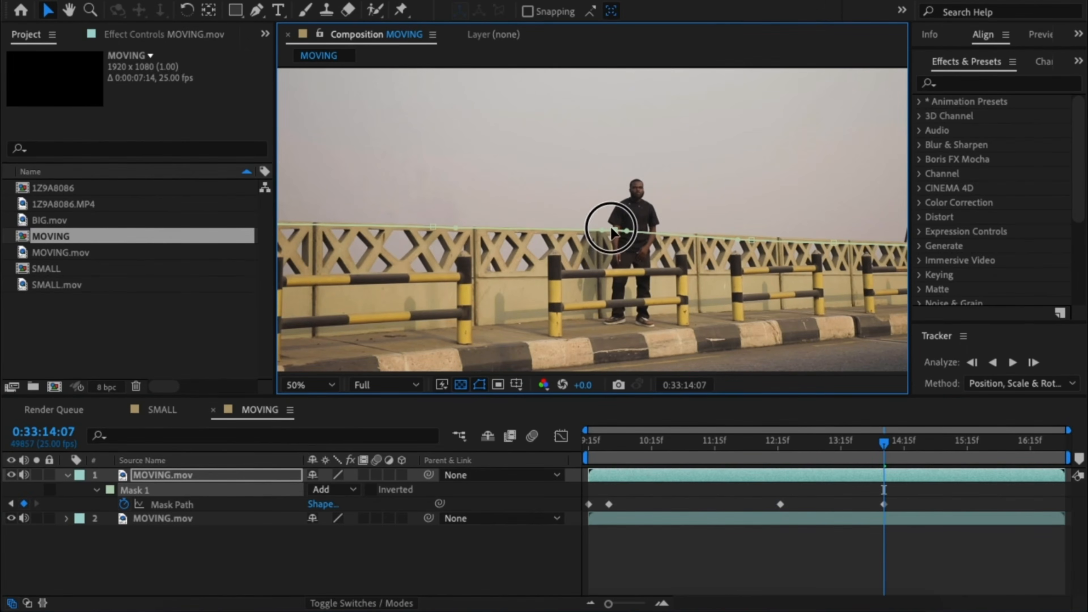
drag(363, 219, 489, 219)
drag(332, 219, 329, 214)
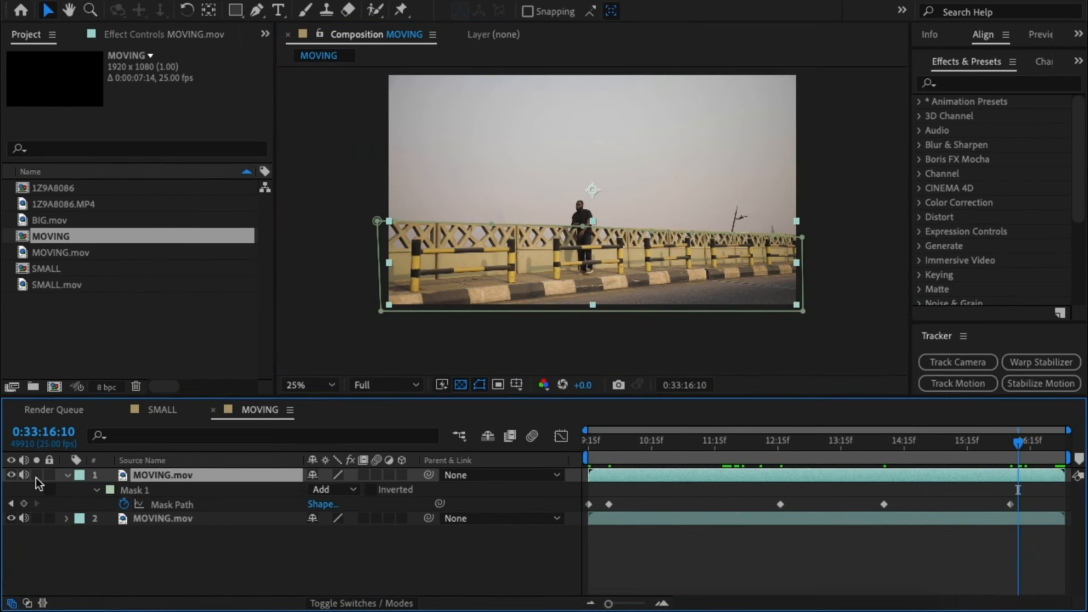
Add BIG.mov to the MOVING composition above the other layers, scale it down and set its rotation to 90°.
click(64, 220)
drag(54, 217, 146, 471)
key(s)
drag(365, 491, 329, 493)
text(r)
text(90)
key(Return)
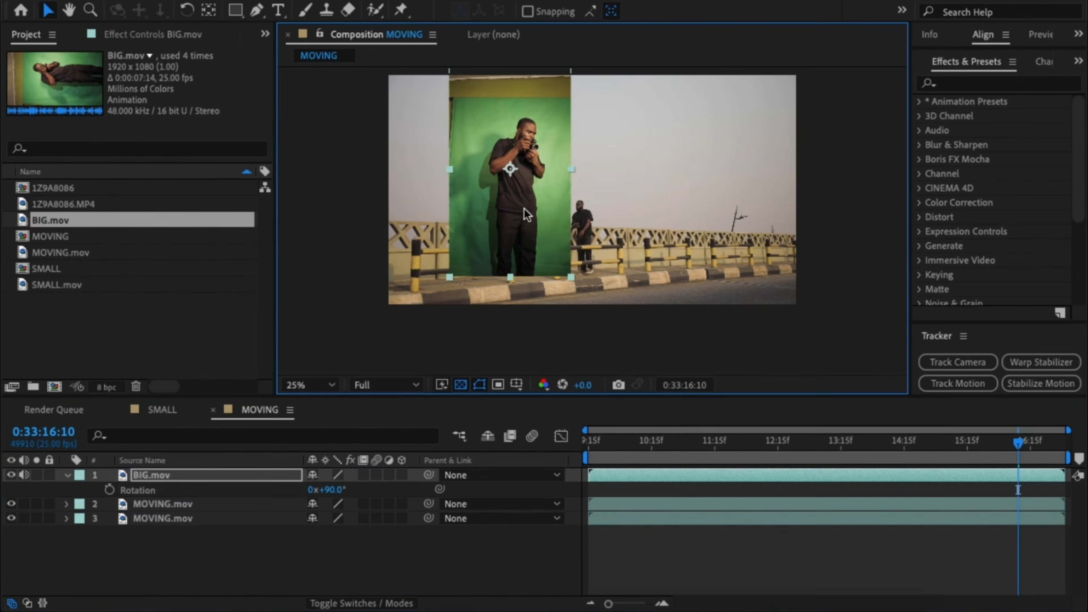
Apply Keylight (1.2) to BIG.mov, key out the green screen and set Clip Black to 34.
click(985, 84)
text(key)
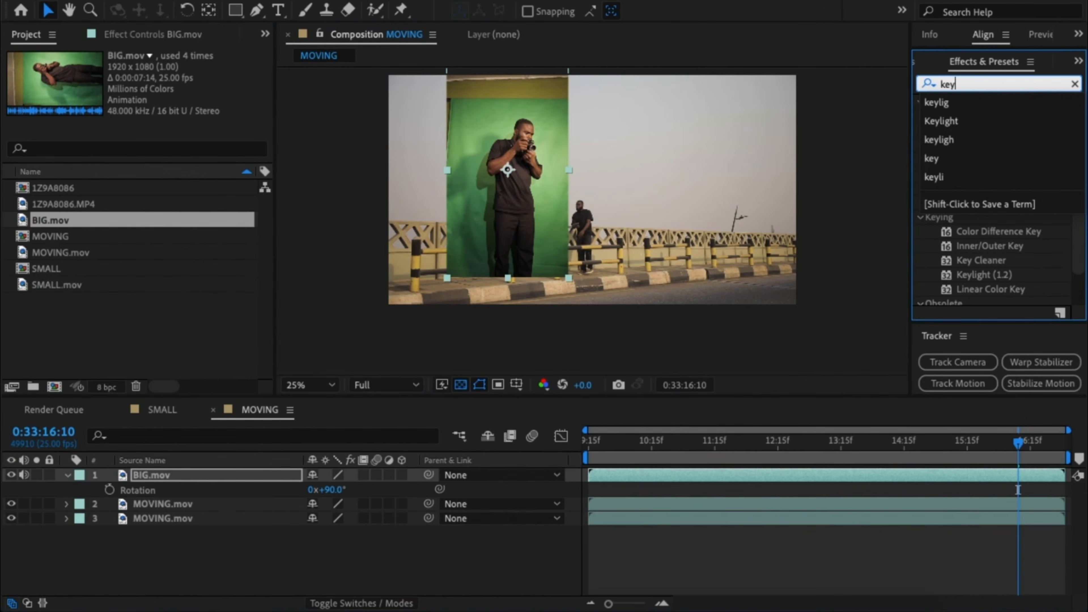
text(light)
drag(981, 159, 257, 475)
click(489, 209)
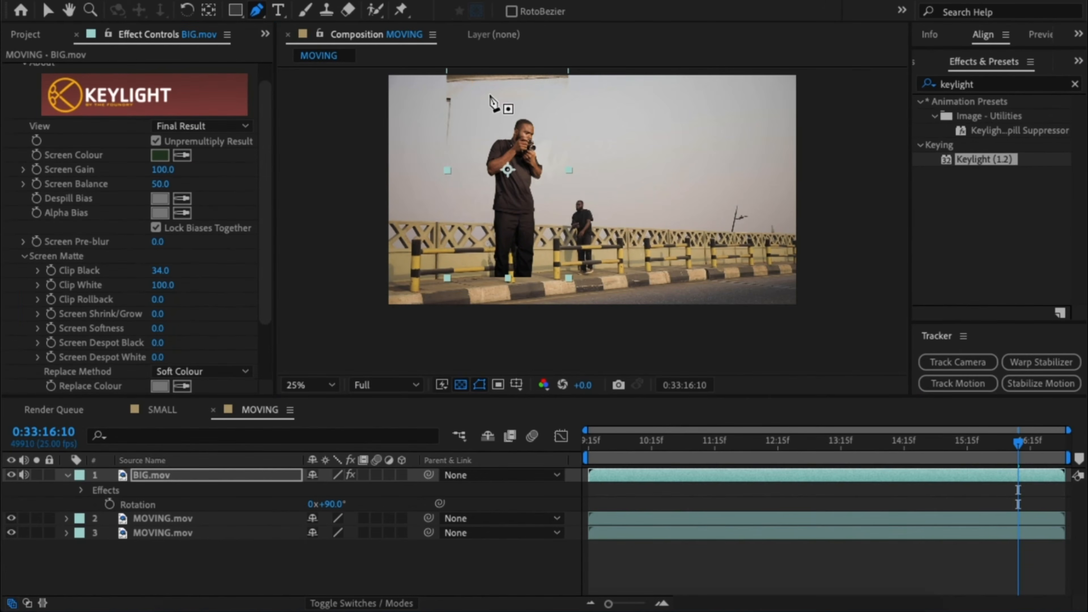
Draw a four-sided mask around the keyed man on BIG.mov to cut off the leftover screen edges.
click(456, 86)
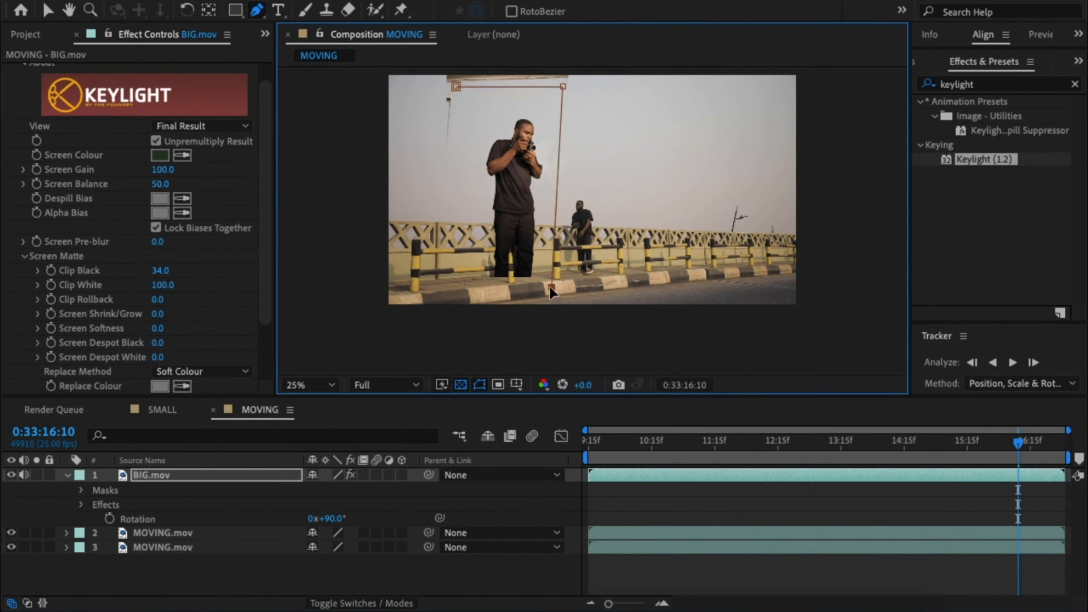
click(456, 86)
click(48, 10)
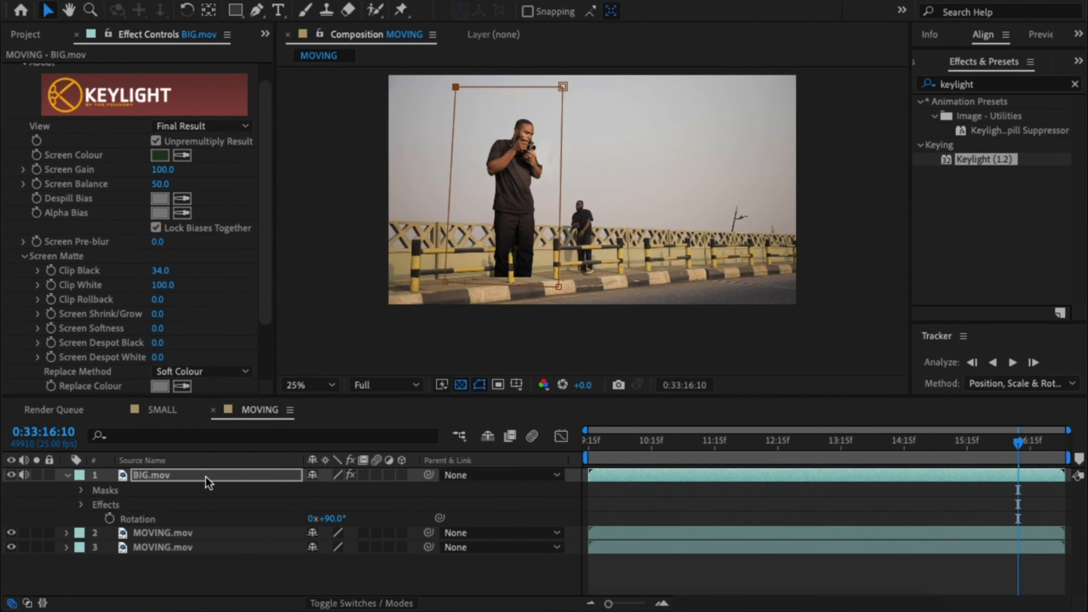
Scale BIG.mov to 69% and reposition the man behind the fence area.
click(205, 477)
key(s)
drag(331, 490, 342, 490)
drag(499, 275, 504, 270)
click(958, 533)
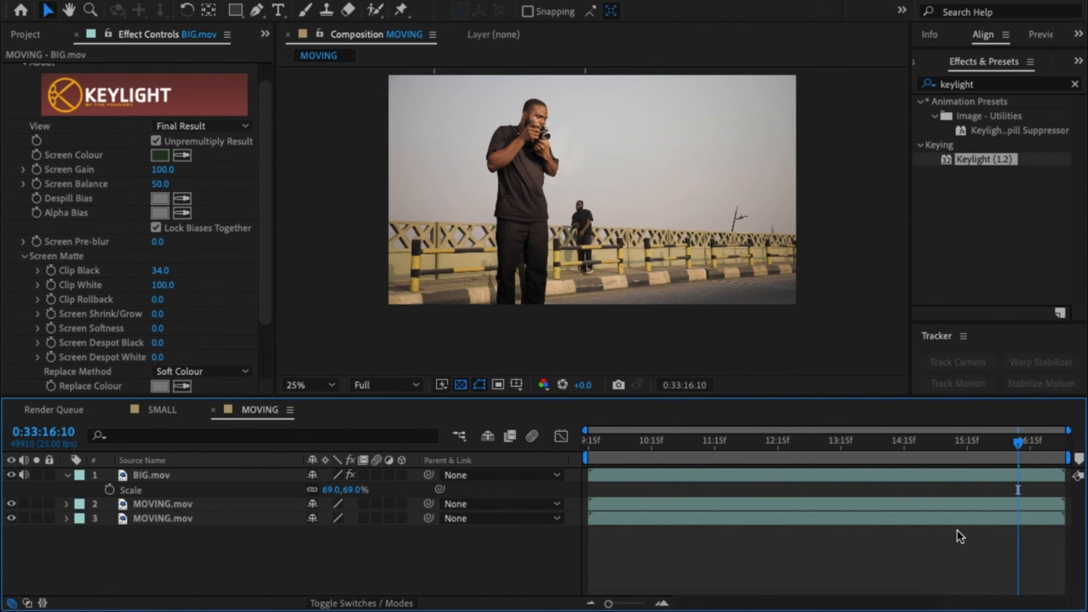
Move BIG.mov below the masked MOVING.mov layer and preview the composite.
drag(195, 476, 197, 511)
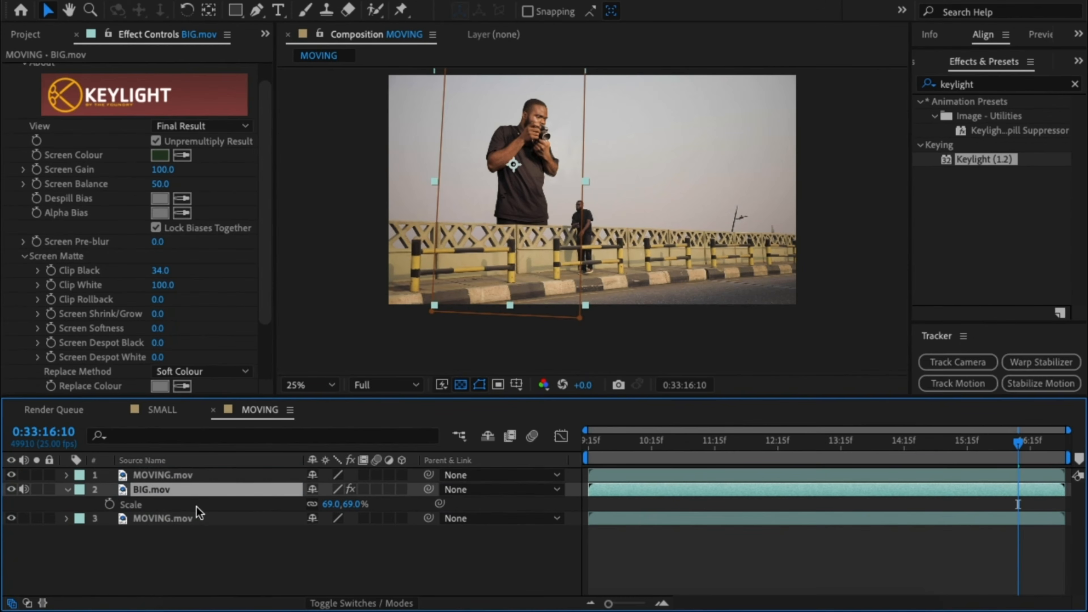
click(701, 532)
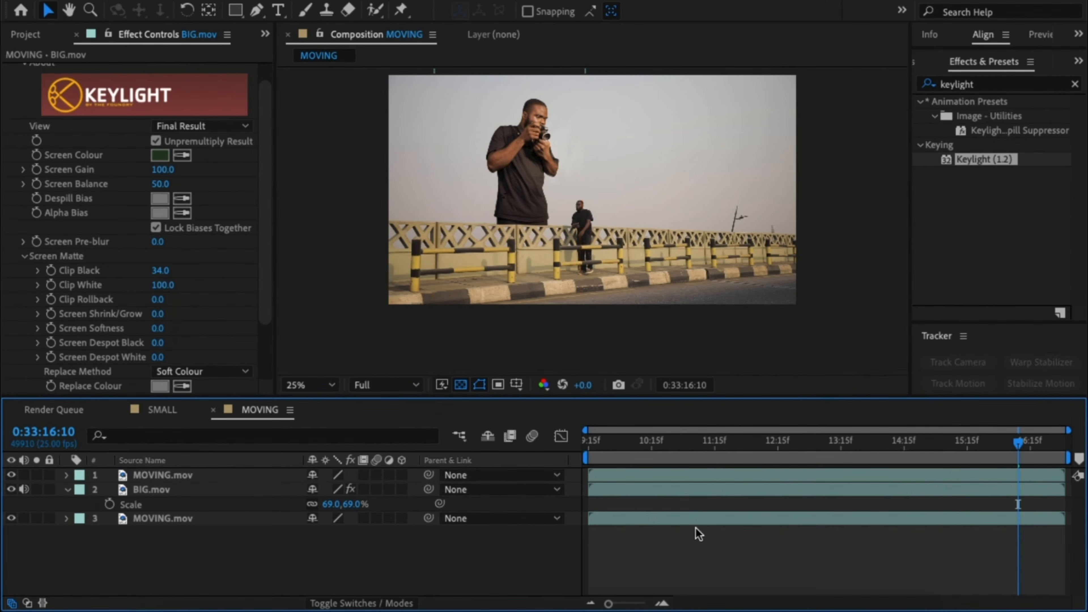
key(space)
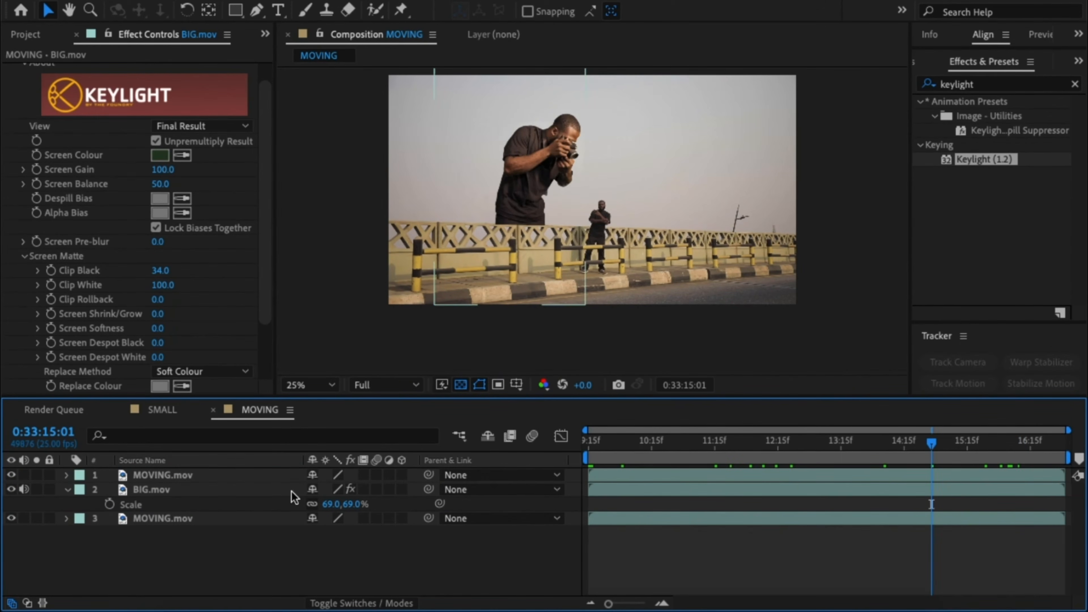
Run Track Camera on the bottom MOVING.mov layer and create a solid and camera from a fence track point below the large man.
click(183, 520)
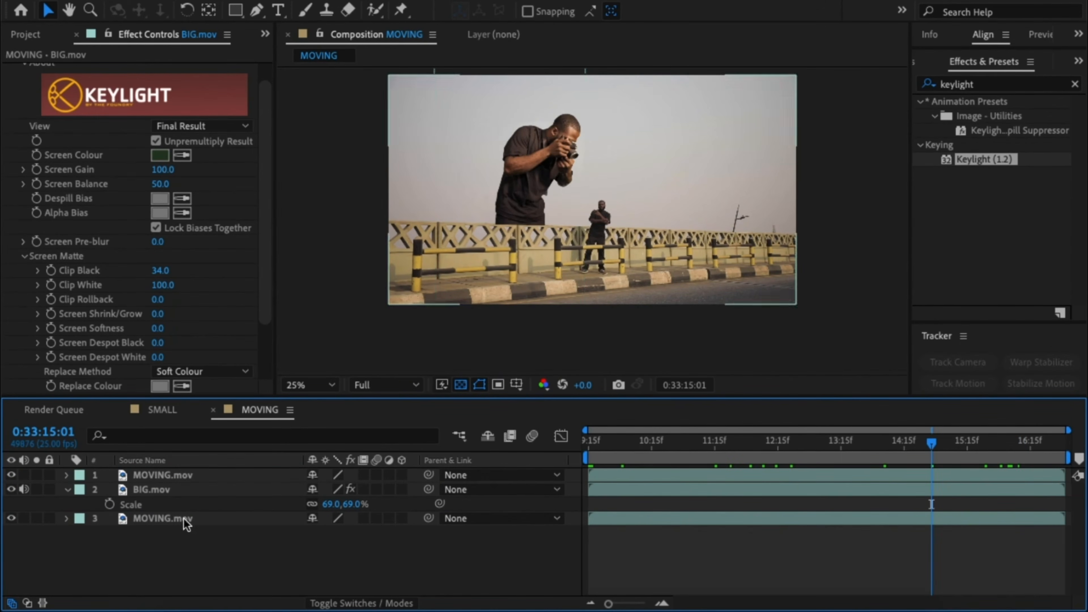
drag(979, 322, 969, 157)
click(589, 444)
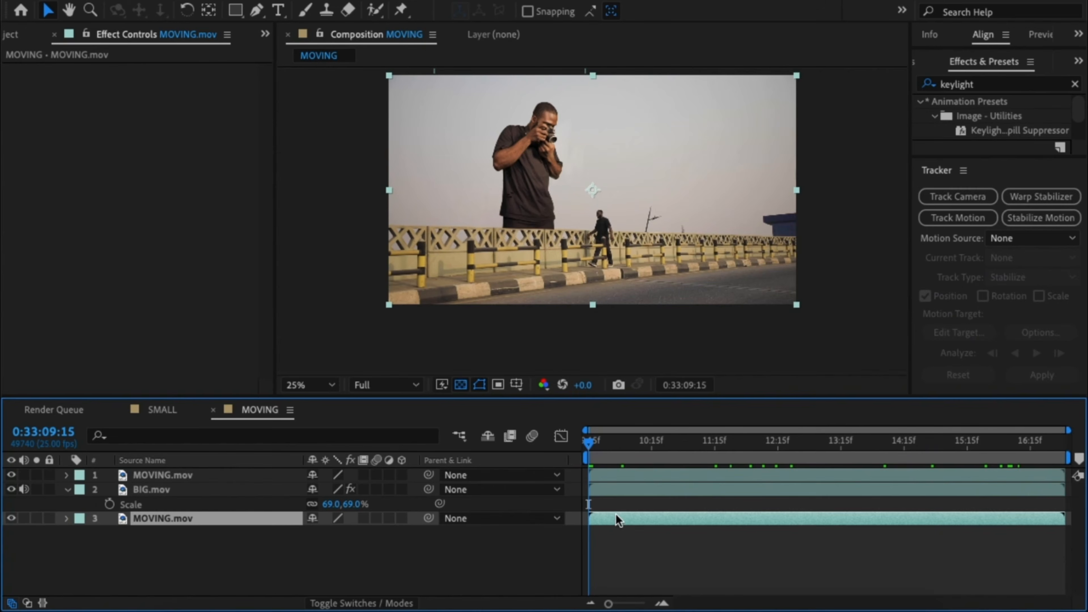
click(960, 200)
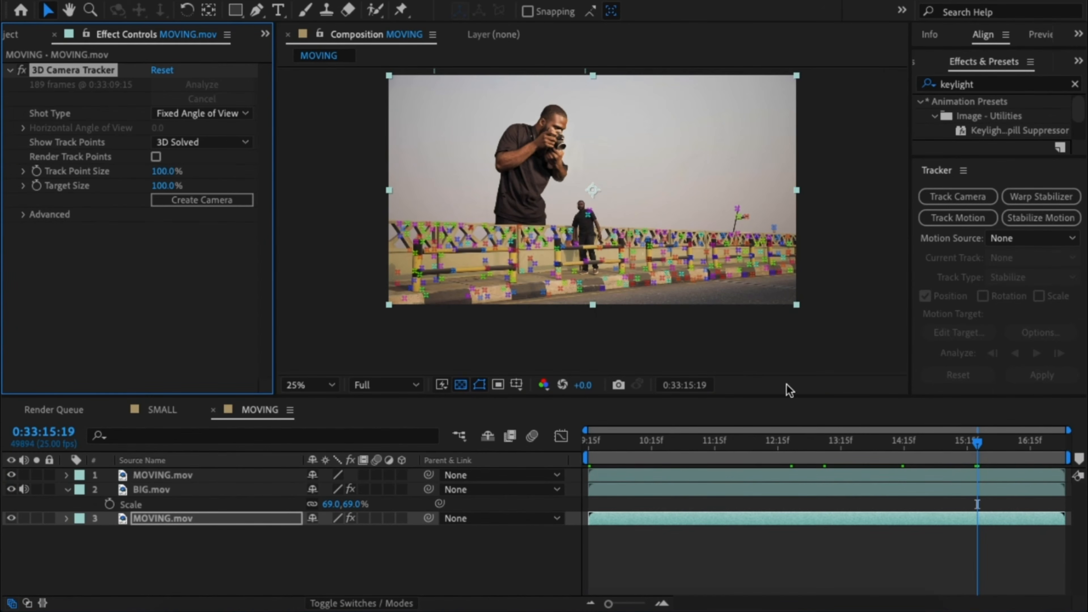
right_click(513, 237)
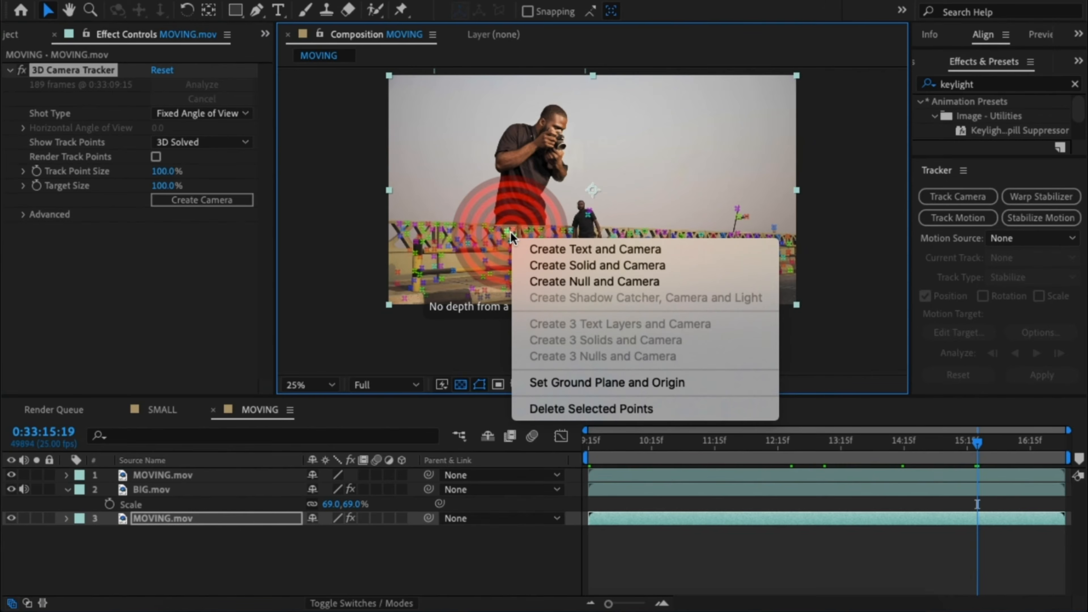
click(574, 265)
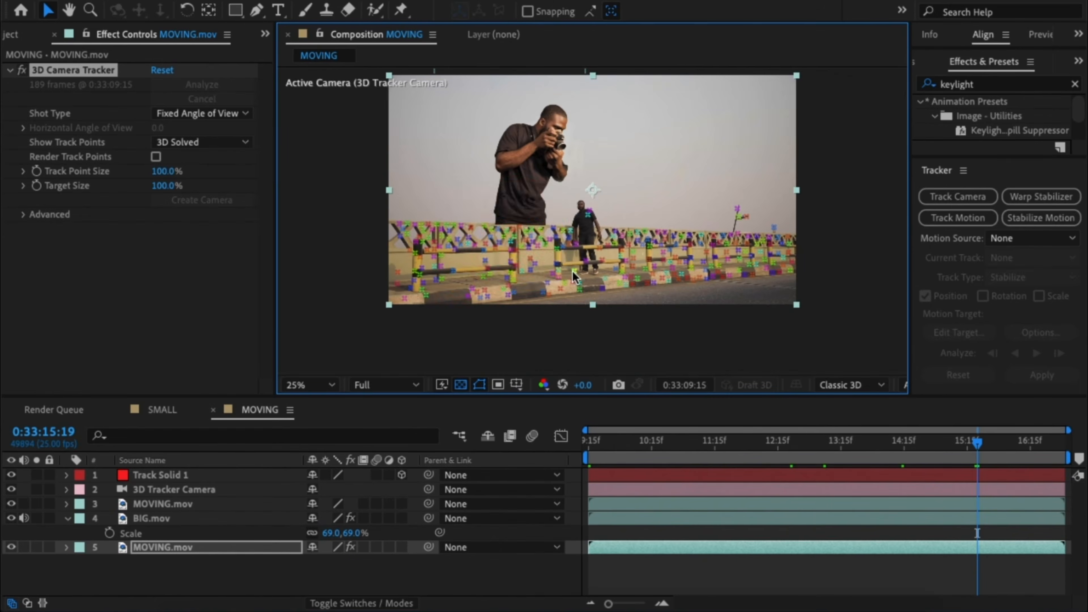
Pre-compose the Track Solid 1 layer as Track Solid 1 Comp 1, leaving all attributes in MOVING.
right_click(183, 477)
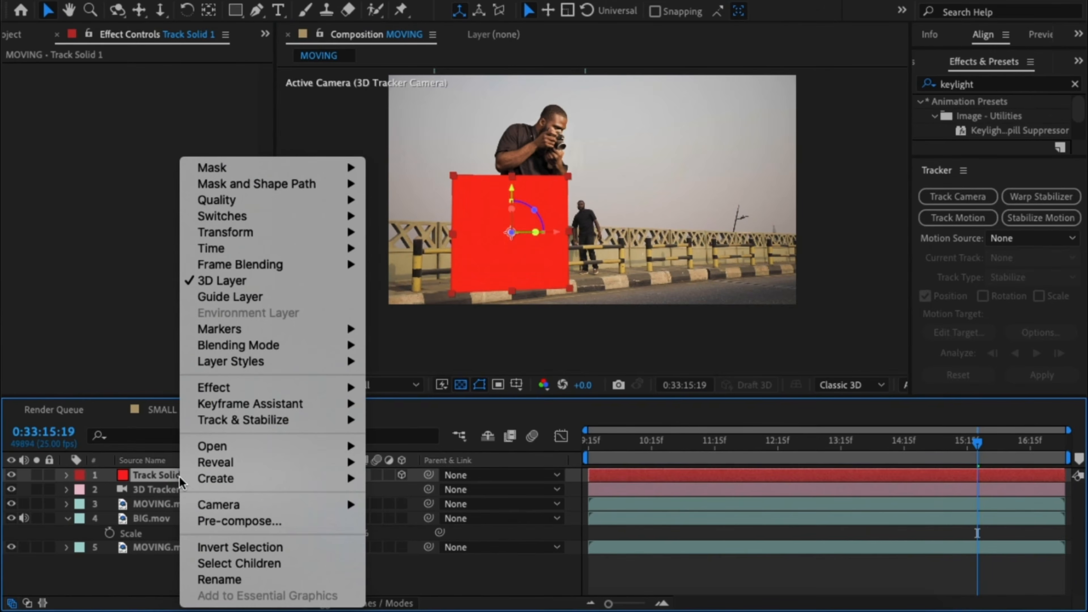
click(228, 520)
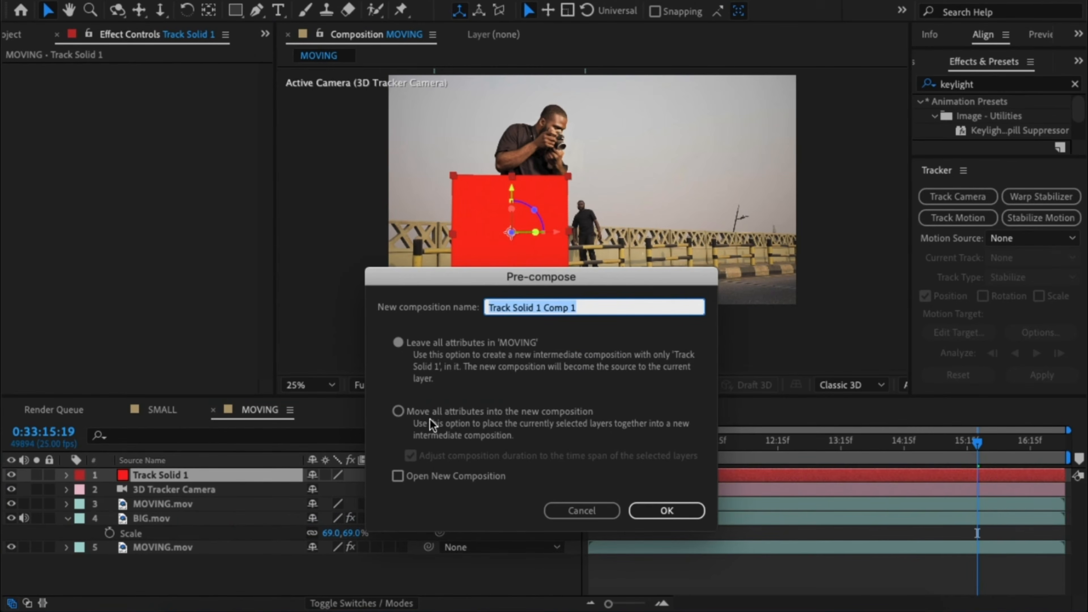
click(665, 512)
Copy BIG.mov, hide it in MOVING, and paste and position the copy inside Track Solid 1 Comp 1.
click(164, 520)
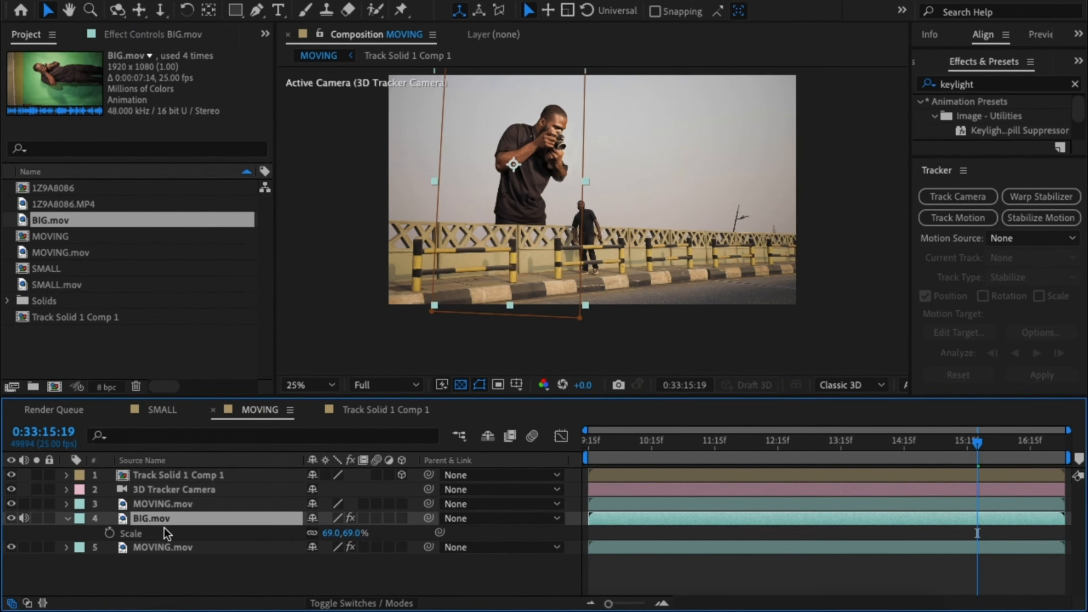
click(11, 519)
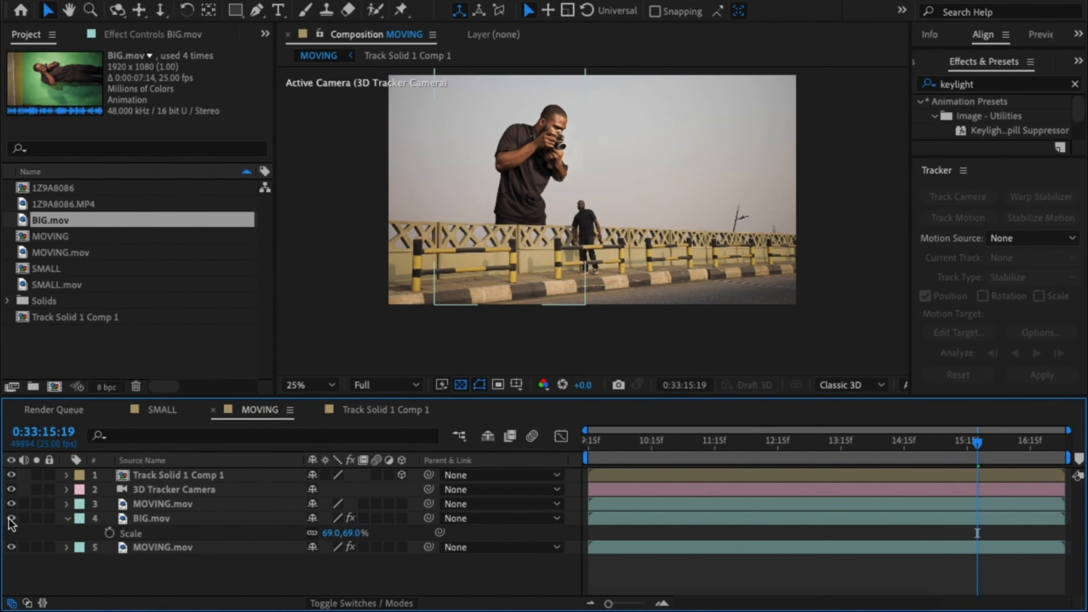
click(374, 414)
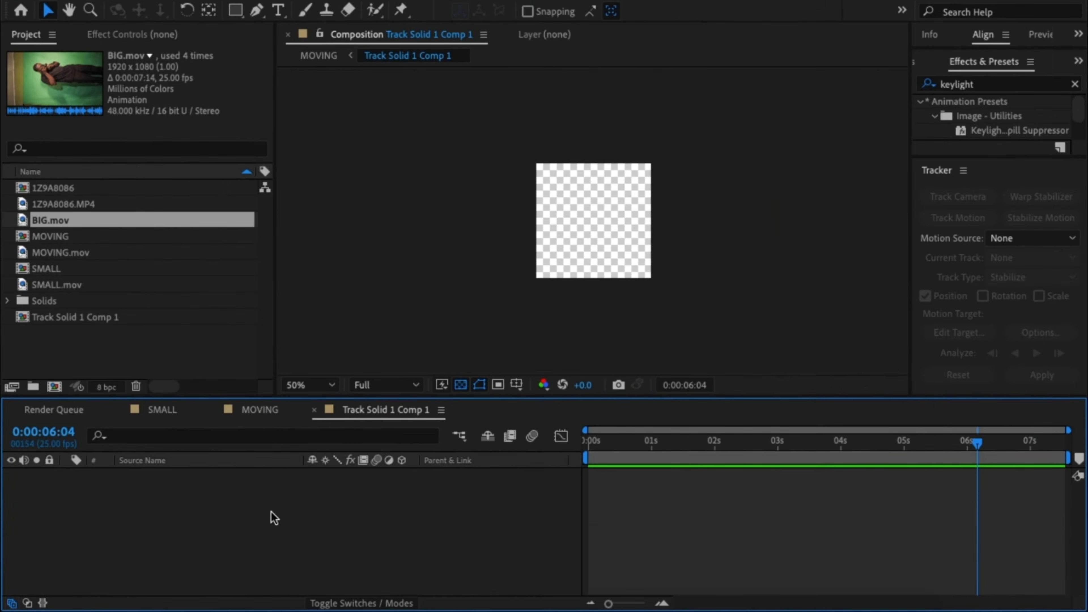
drag(720, 270, 485, 221)
Enlarge the width and height of Track Solid 1 Comp 1 so the keyed man fits inside its frame.
click(232, 1)
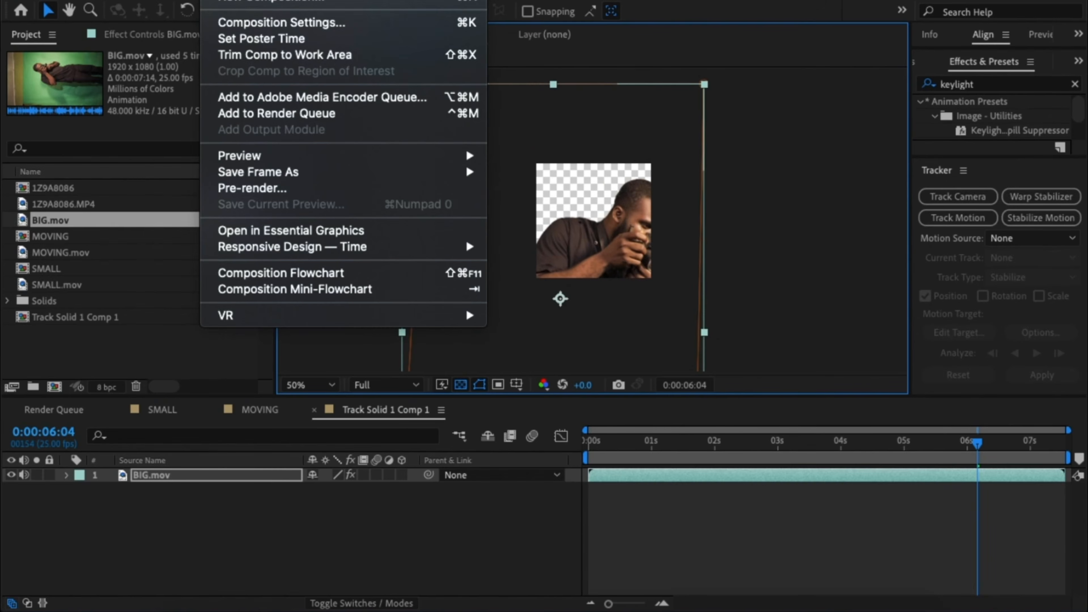
click(287, 22)
drag(118, 218, 278, 219)
drag(118, 244, 480, 214)
drag(117, 217, 265, 219)
drag(119, 243, 230, 235)
click(453, 521)
scroll(651, 249, down, 2)
In MOVING, reveal the Scale of Track Solid 1 Comp 1 and move the layer below the masked MOVING.mov layer.
click(262, 409)
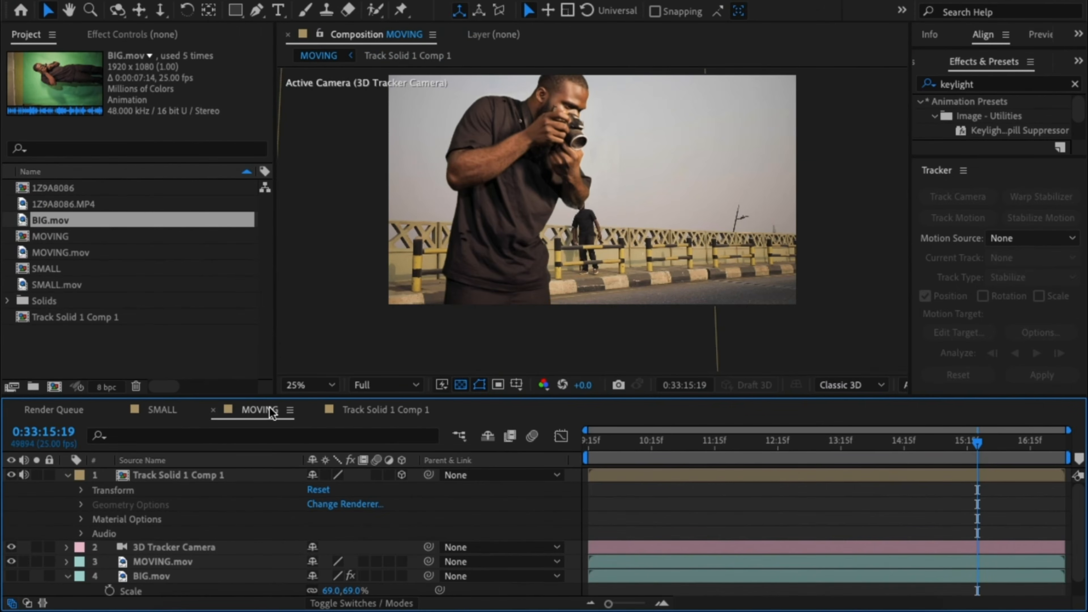
click(199, 476)
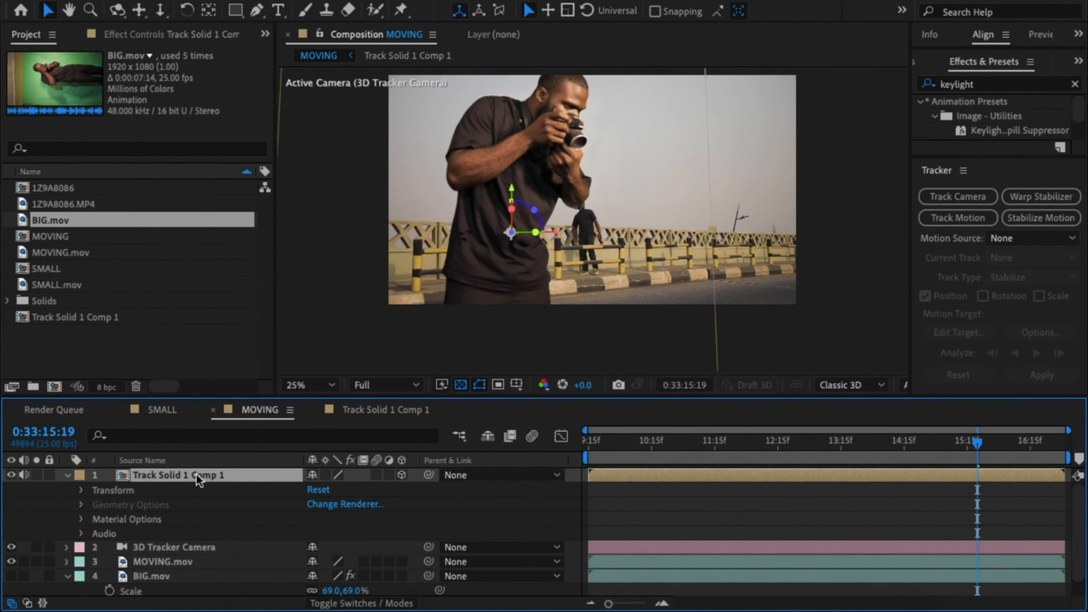
key(s)
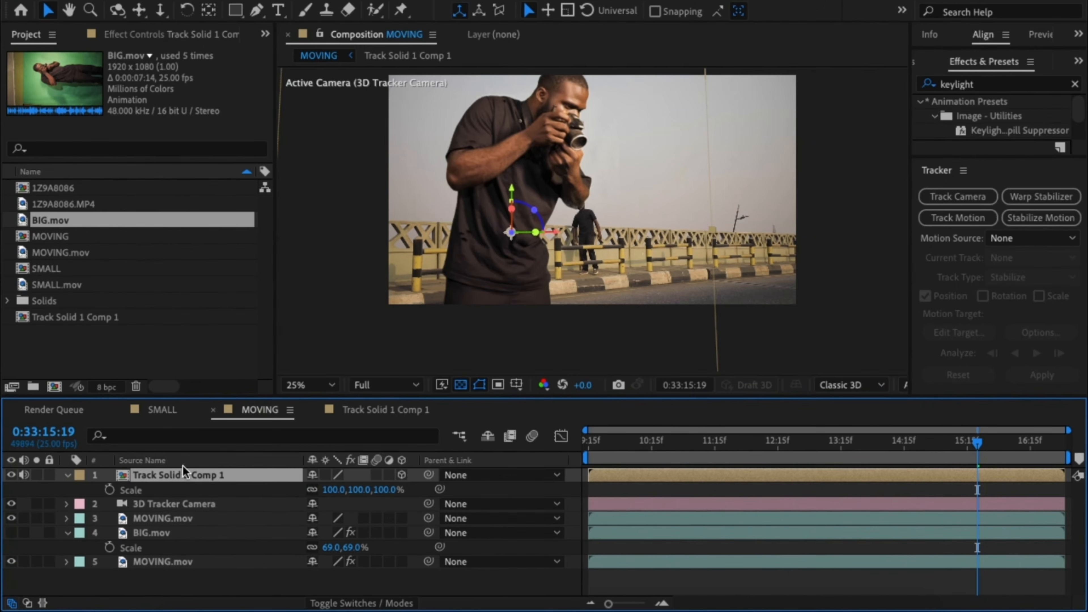
drag(180, 478, 178, 527)
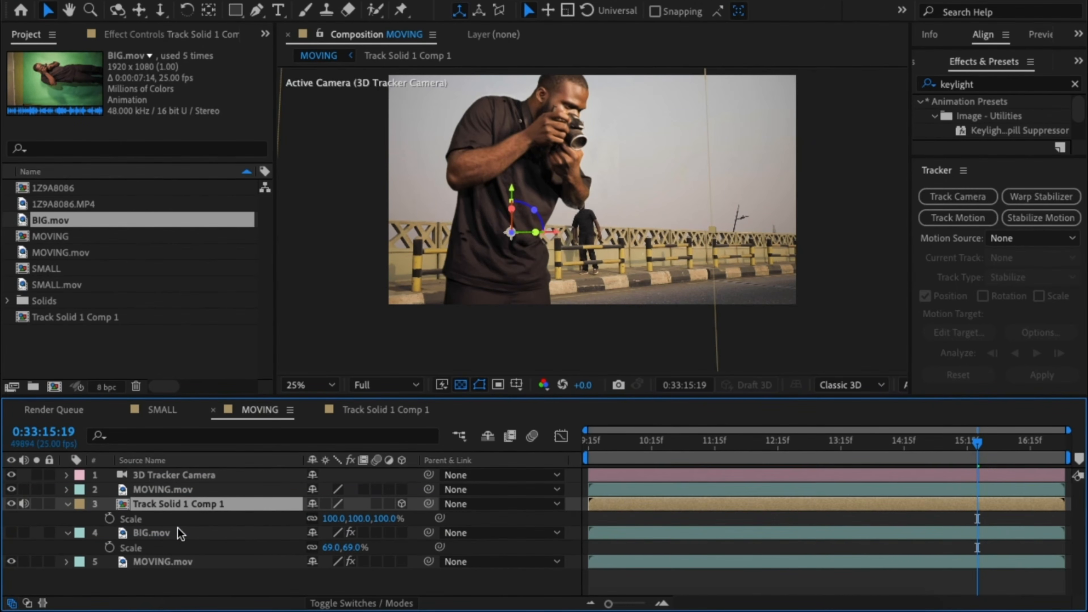
click(136, 535)
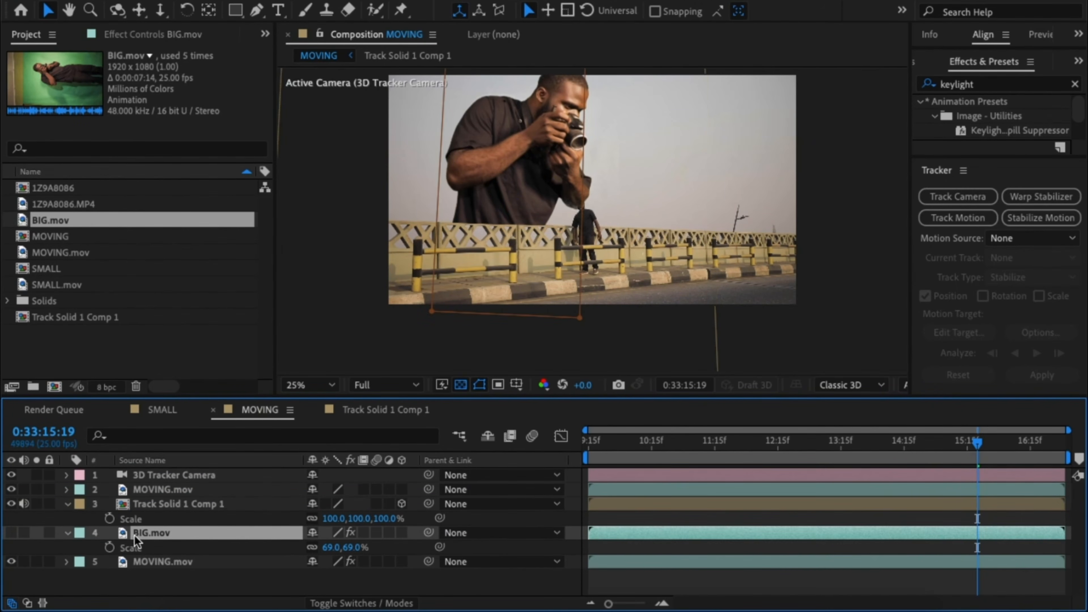
click(66, 533)
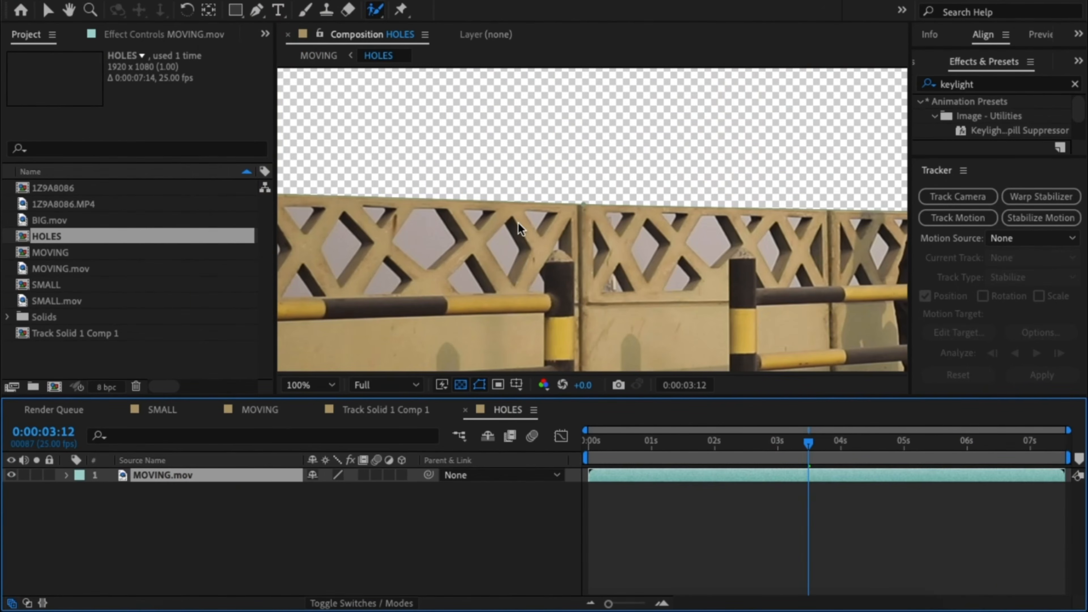
Roto-brush the sky-filled holes of the fence on the MOVING.mov layer in the HOLES composition.
double_click(480, 279)
drag(452, 157, 450, 206)
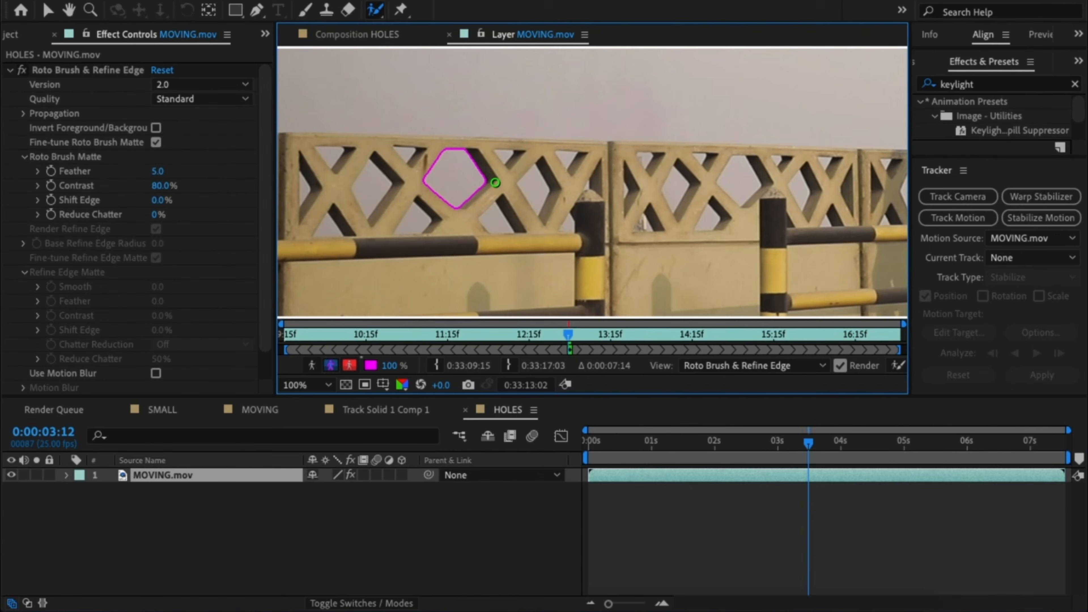
scroll(549, 185, up, 1)
drag(483, 169, 484, 168)
drag(412, 125, 420, 130)
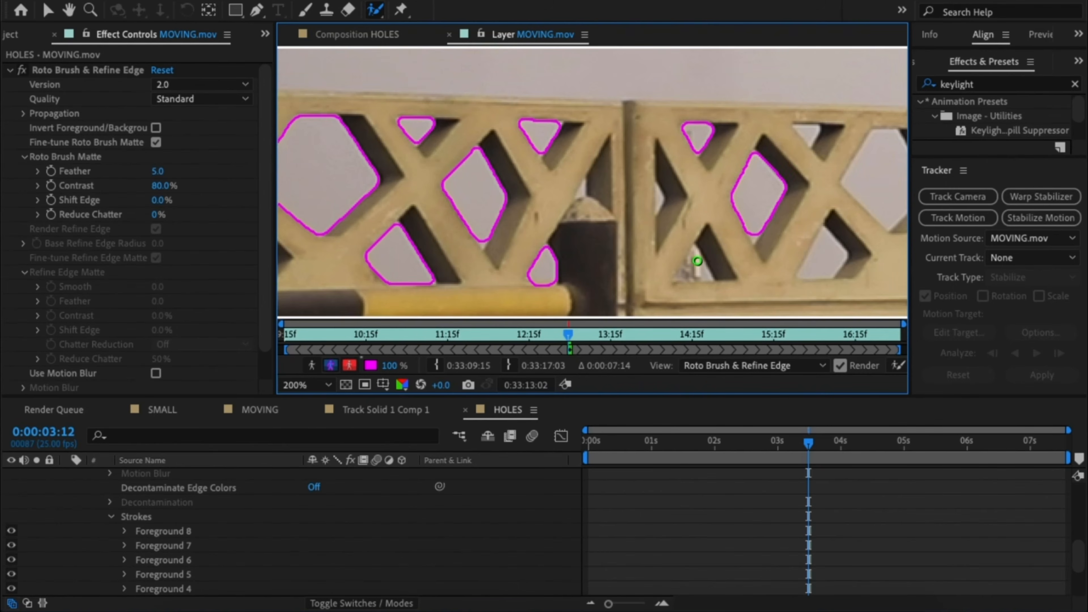
drag(562, 248, 589, 281)
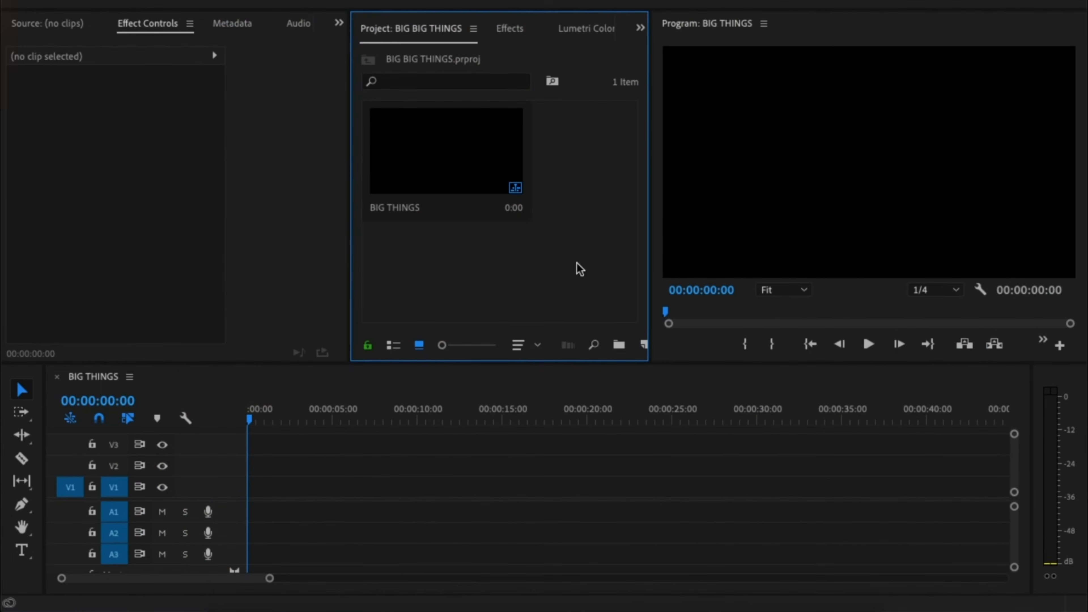
Import BIG.mov and SMALL.mov from the BIG BIG THINGS folder into the Premiere Pro project.
click(219, 605)
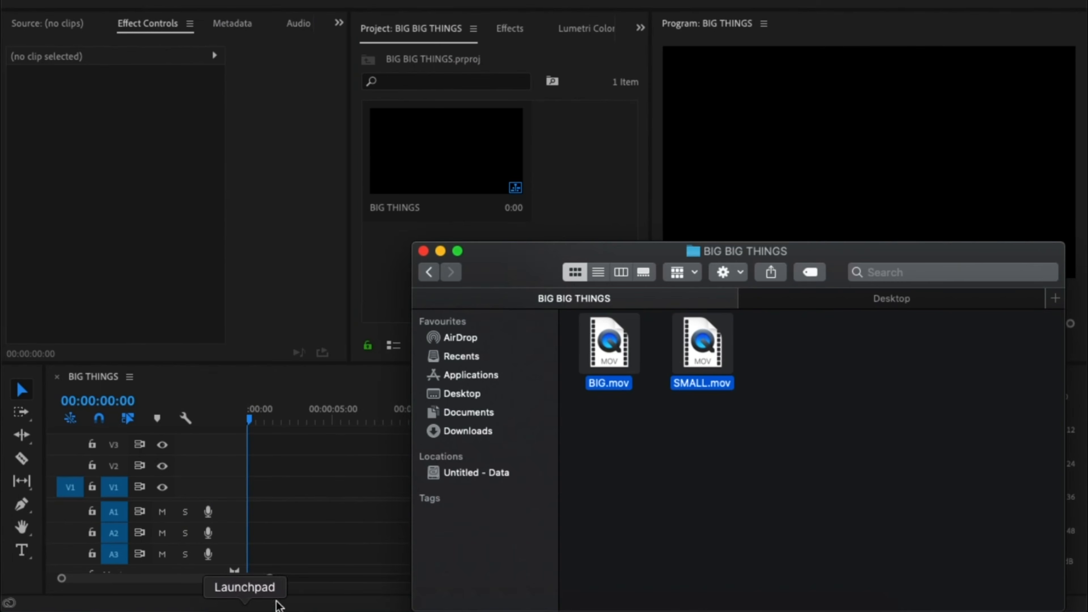
drag(677, 363, 574, 168)
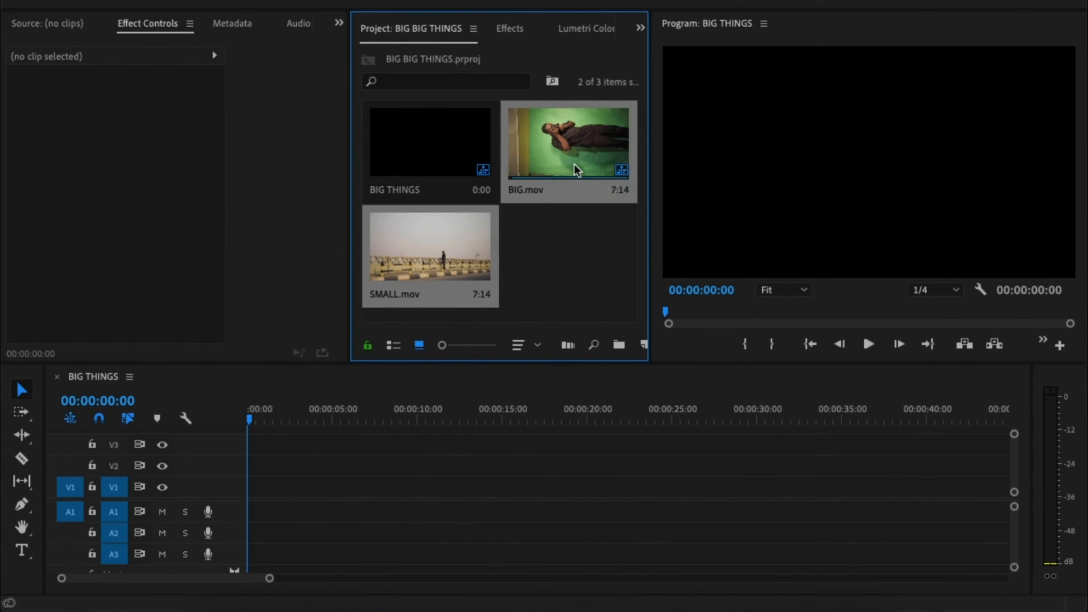
click(574, 266)
Place SMALL.mov on track V1 and the video of BIG.mov on track V2 at the start of the BIG THINGS sequence.
click(435, 253)
drag(434, 253, 245, 484)
double_click(574, 139)
drag(175, 289, 249, 463)
click(541, 257)
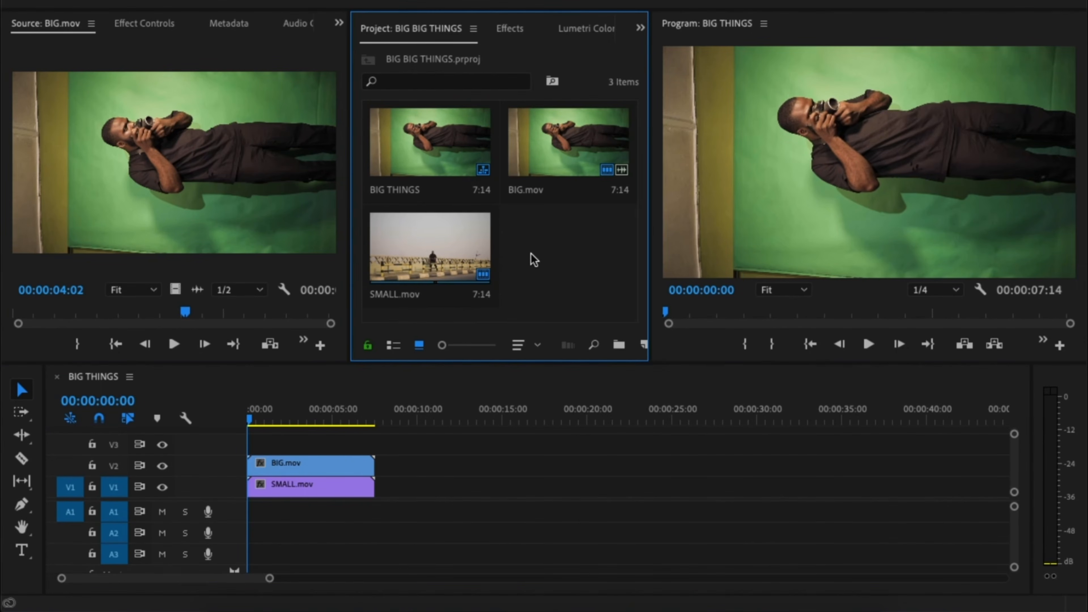
click(315, 439)
Rotate the BIG.mov clip to 90°, scale it to 82, and set its position to 604, 454.
click(296, 469)
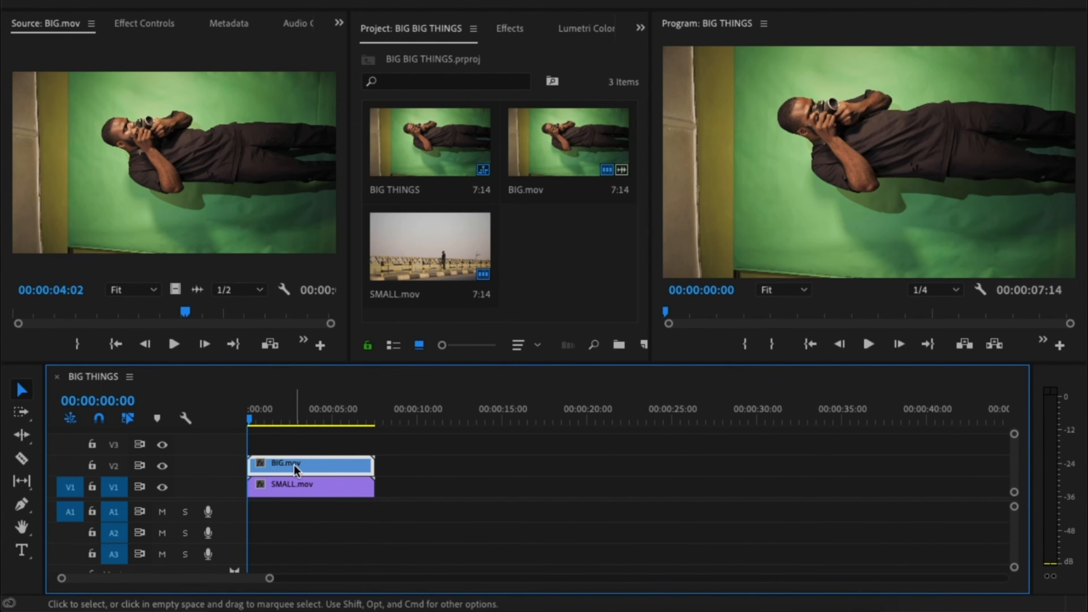
click(143, 26)
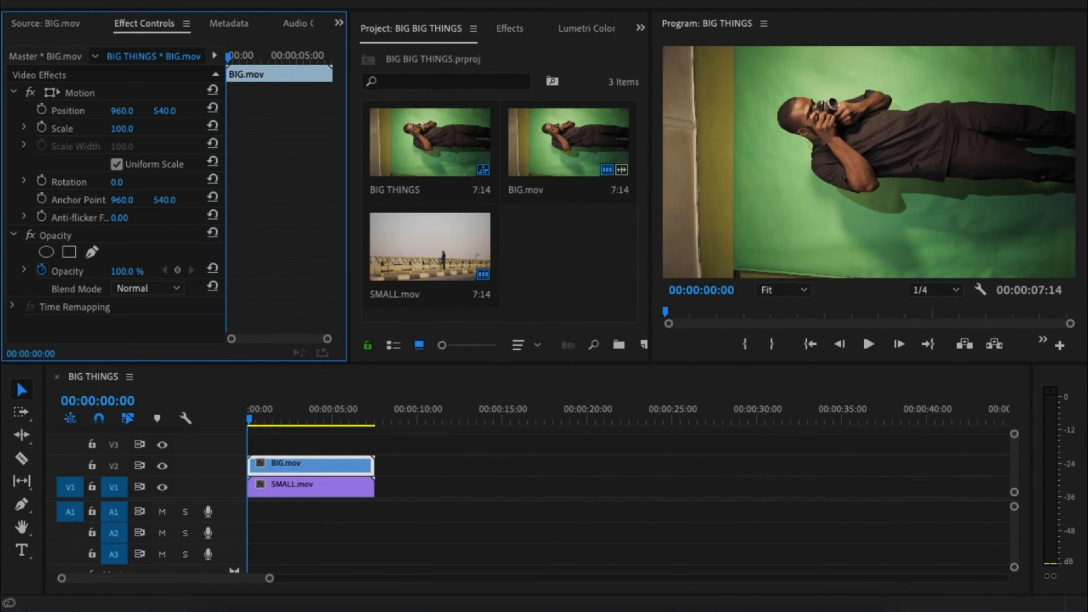
click(140, 181)
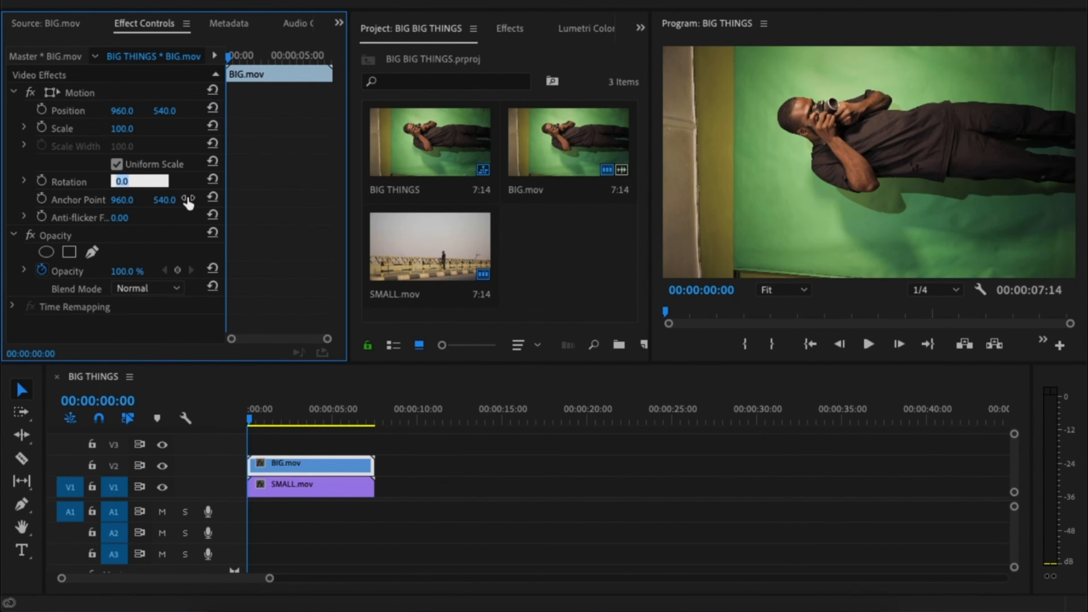
key(Return)
mouse_move(120, 114)
mouse_down()
mouse_move(3, 114)
mouse_move(114, 129)
mouse_up()
mouse_move(164, 112)
mouse_down()
mouse_move(130, 111)
mouse_move(169, 110)
mouse_up()
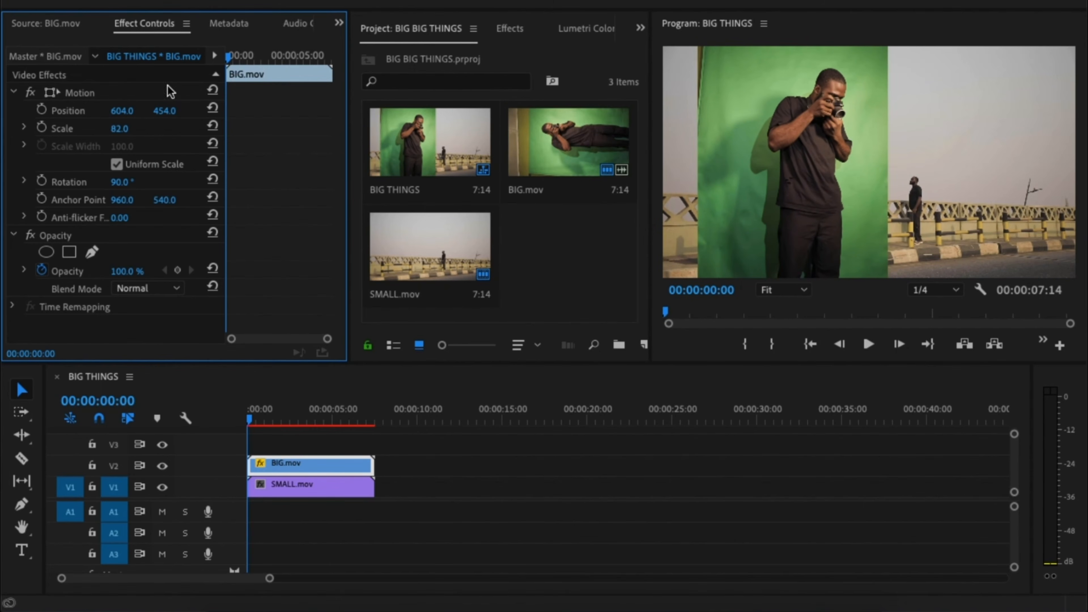
Apply the Ultra Key effect to BIG.mov and sample the green backdrop as the key colour.
click(518, 30)
click(480, 58)
text(ultra)
drag(427, 180, 300, 464)
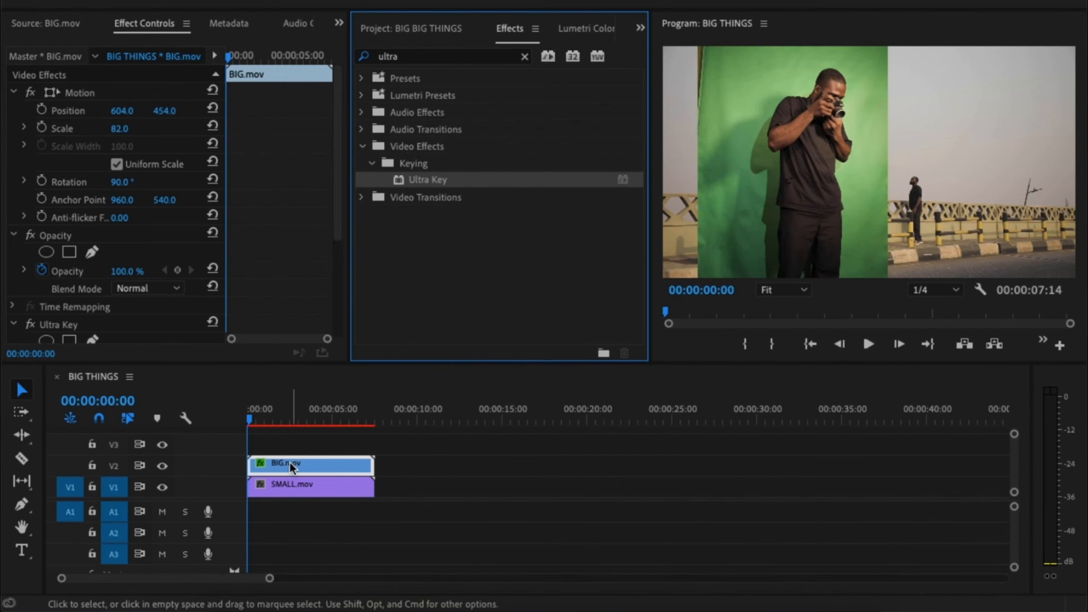
scroll(274, 294, down, 5)
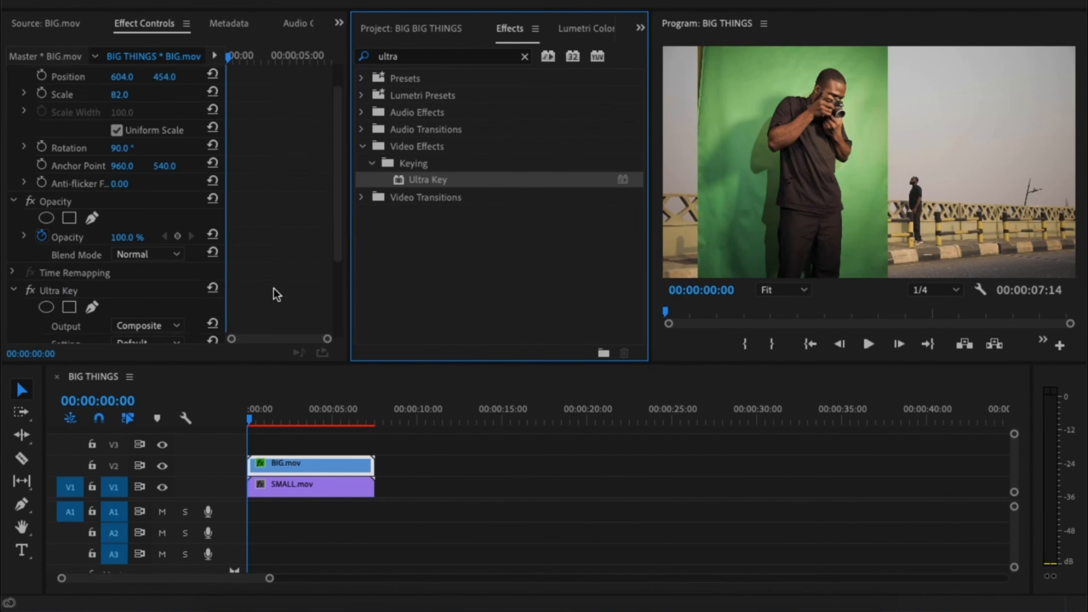
click(773, 162)
Move BIG.mov up to track V3 and duplicate SMALL.mov onto track V4 above it.
scroll(268, 291, down, 3)
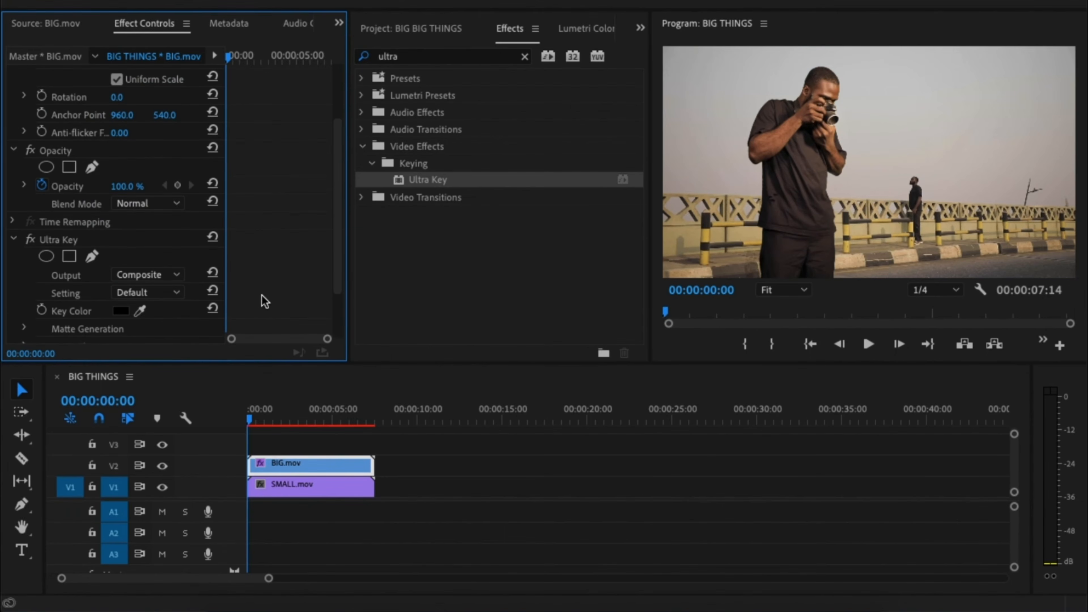
scroll(261, 296, up, 5)
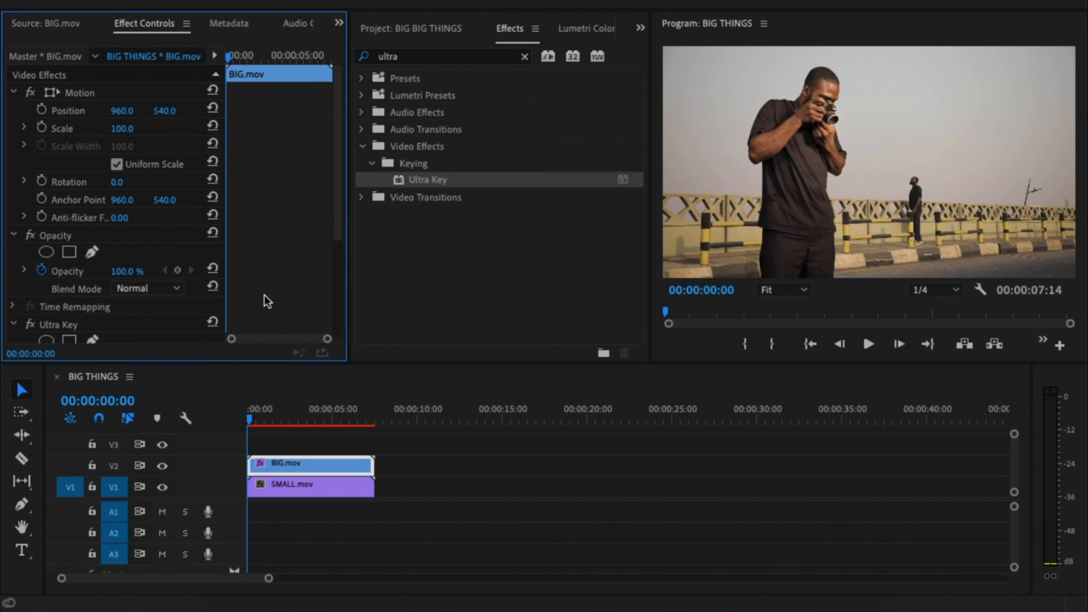
drag(295, 464, 296, 443)
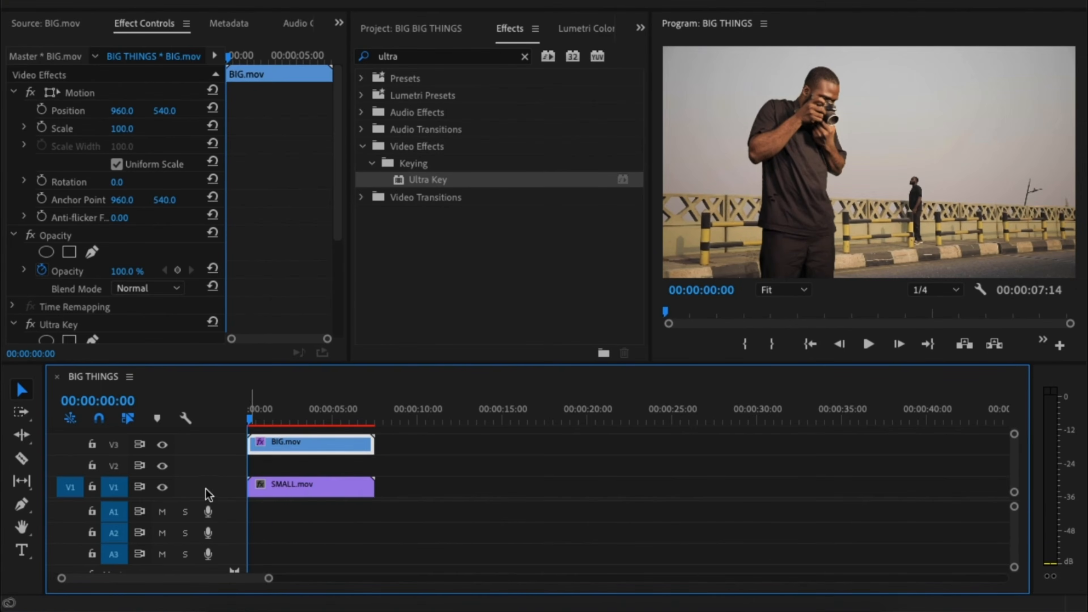
drag(199, 526, 199, 527)
click(292, 513)
drag(292, 512, 298, 448)
Rename the duplicated SMALL.mov clip on V4 as STRUCTURE.
right_click(296, 447)
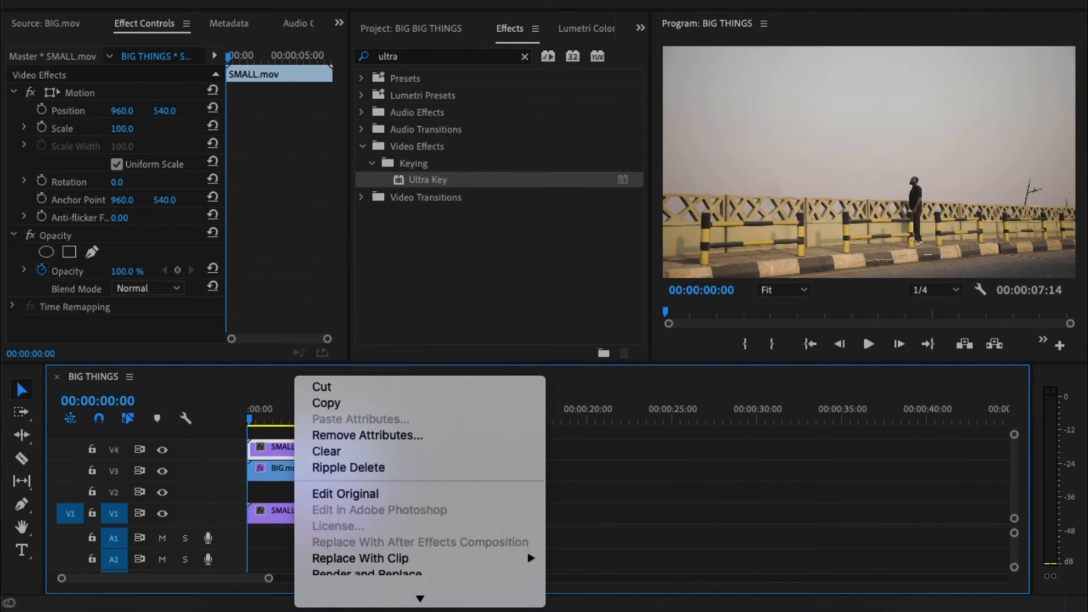
click(339, 521)
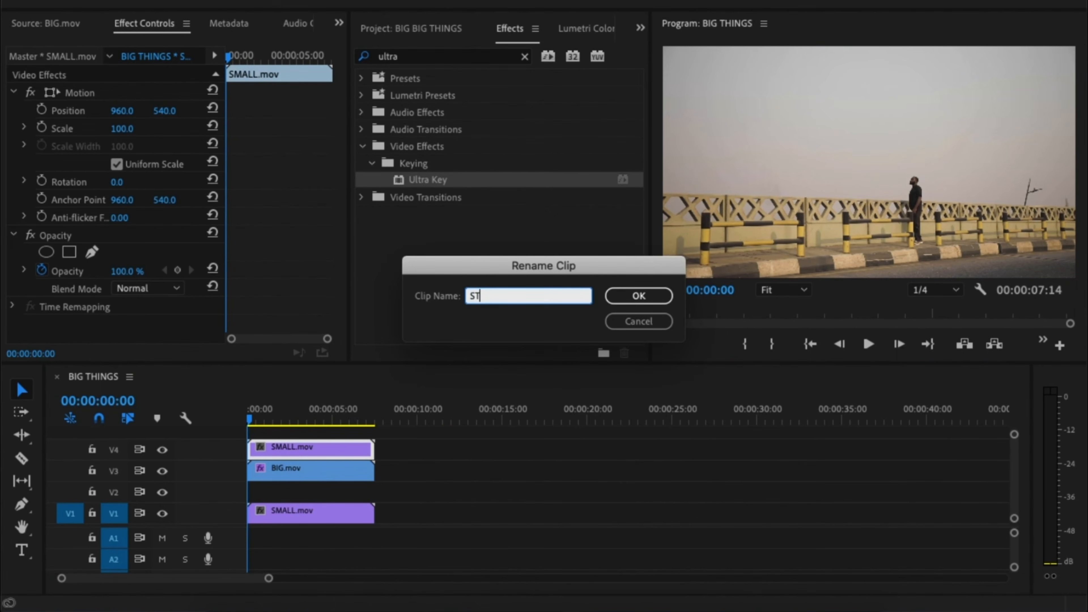
key(Return)
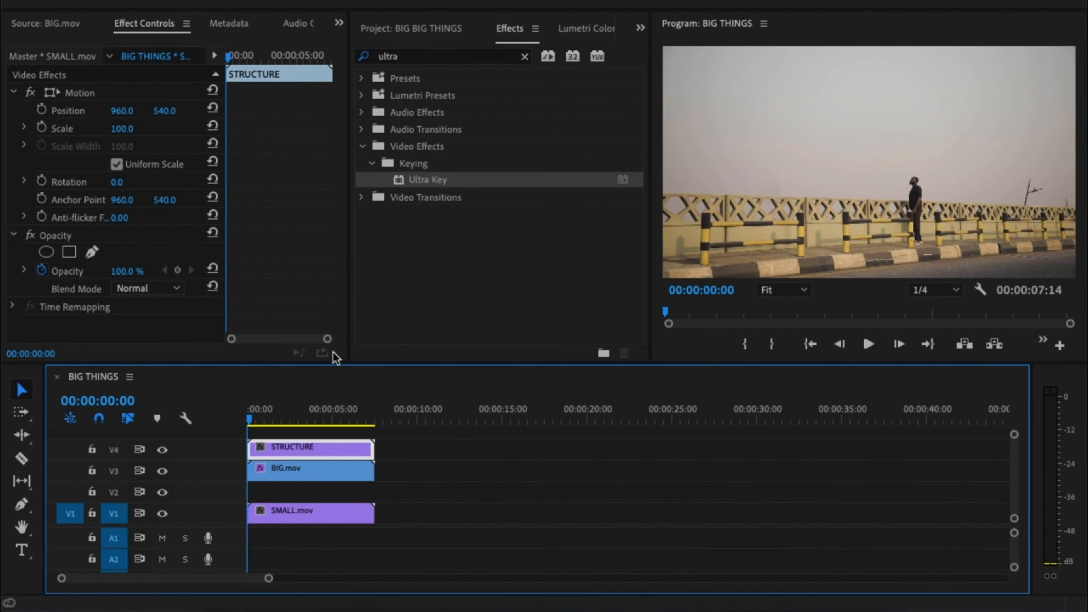
Start a pen opacity mask on STRUCTURE and trace the fence's top edge across the full width of the frame.
click(91, 254)
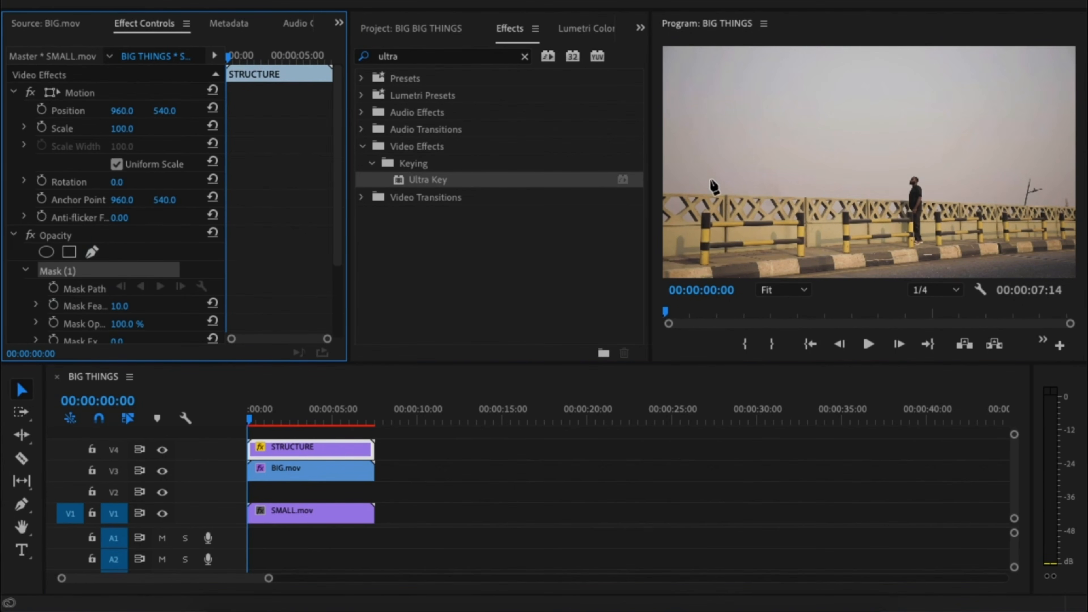
click(794, 292)
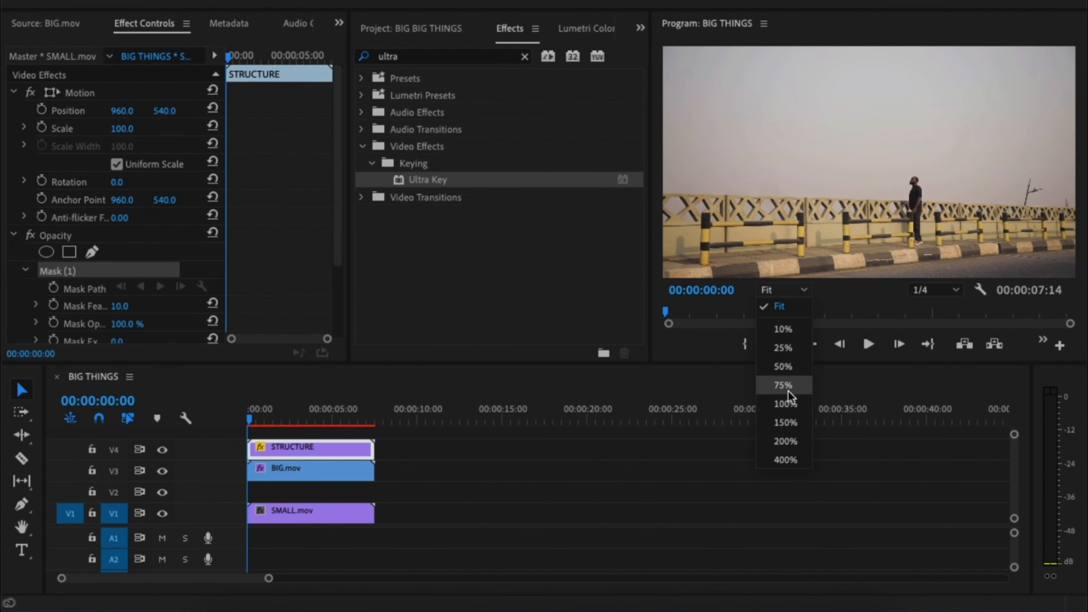
click(788, 386)
drag(800, 278, 651, 292)
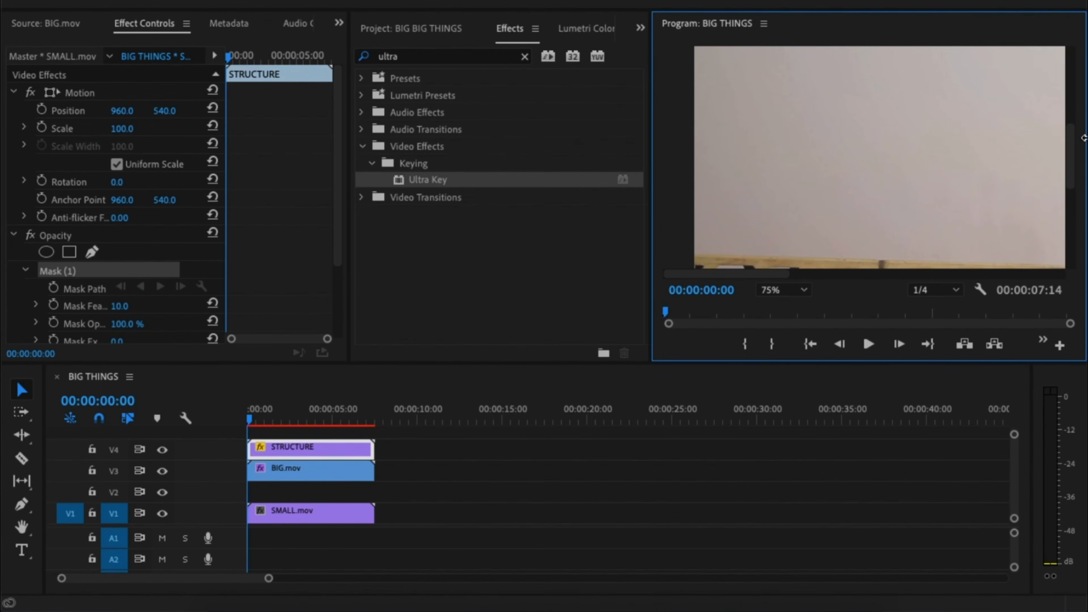
drag(1074, 142, 1057, 183)
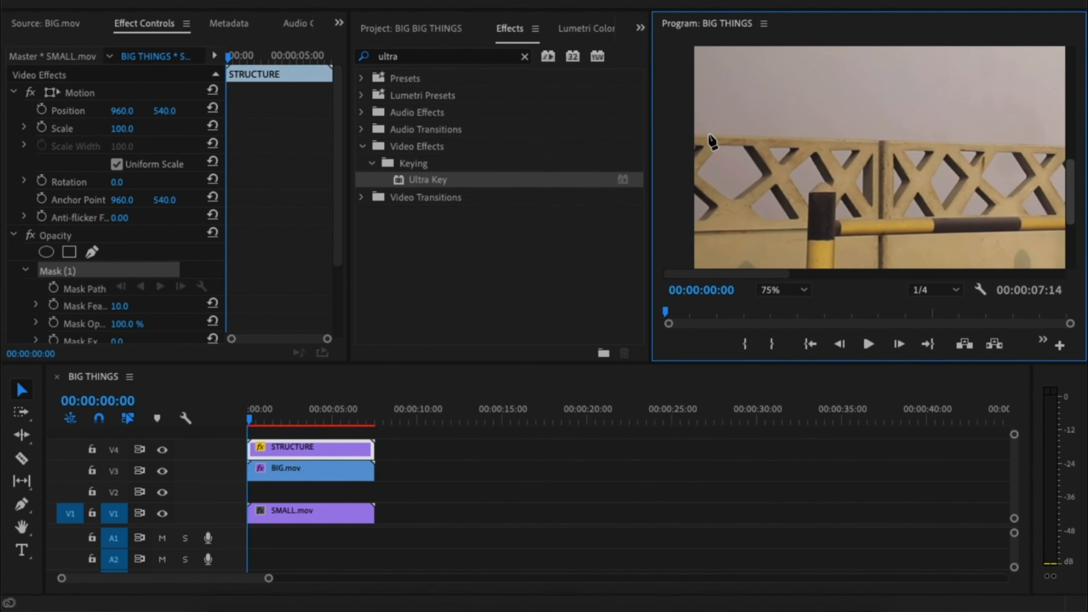
click(1034, 146)
drag(774, 276, 1015, 274)
click(918, 152)
click(1049, 157)
click(968, 173)
click(1045, 176)
Close the STRUCTURE mask around the bottom of the frame and set its feather to 0.
drag(1070, 208, 768, 275)
click(1053, 246)
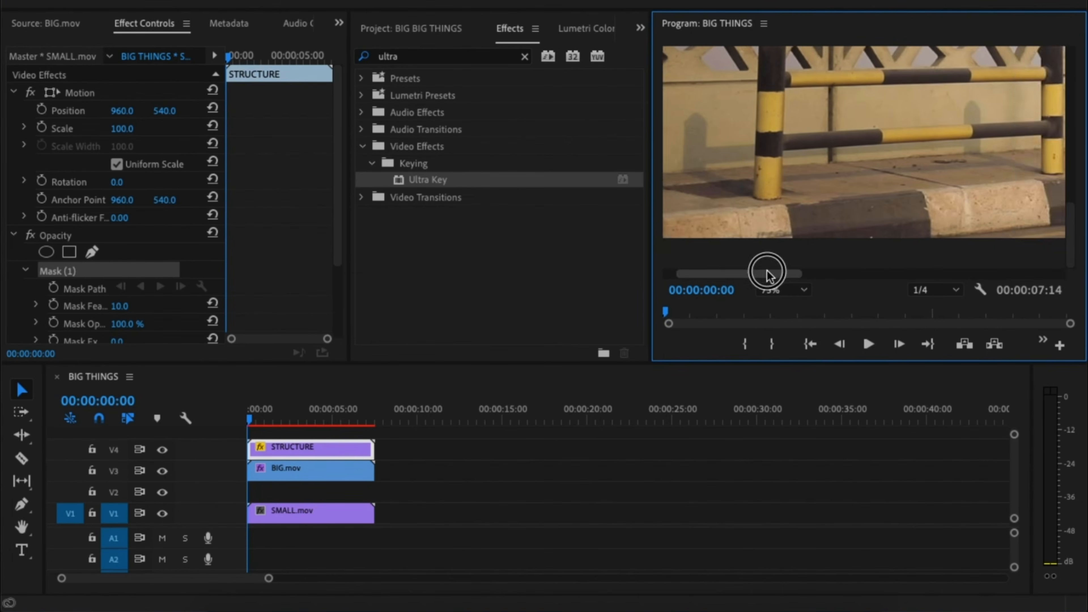
click(686, 248)
drag(1070, 240, 1069, 192)
click(685, 145)
drag(124, 306, 109, 307)
click(306, 450)
Outline the open gap between the fence's crossed bars with a pen mask on STRUCTURE at 150% zoom.
click(784, 291)
click(780, 223)
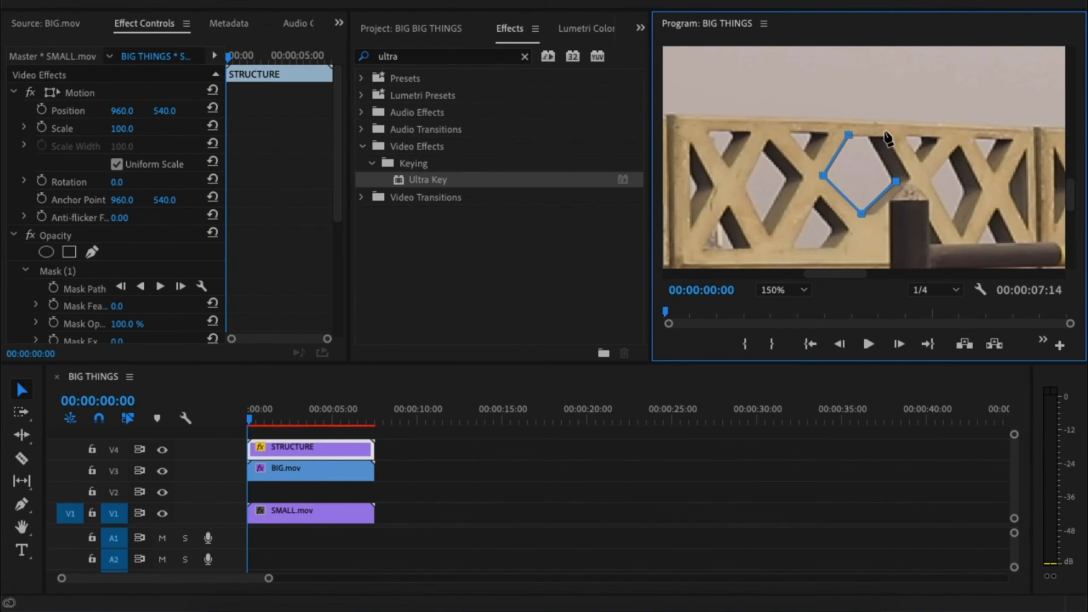
click(28, 246)
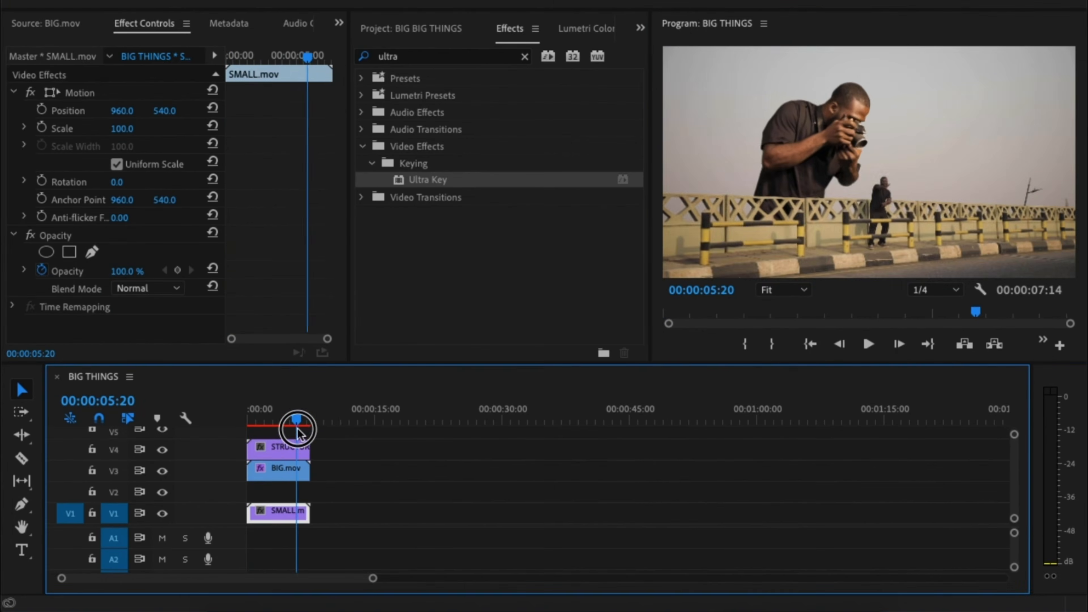
Duplicate SMALL.mov, rename the copy CAR, and place it on track V5 above STRUCTURE.mov.
drag(291, 428, 291, 439)
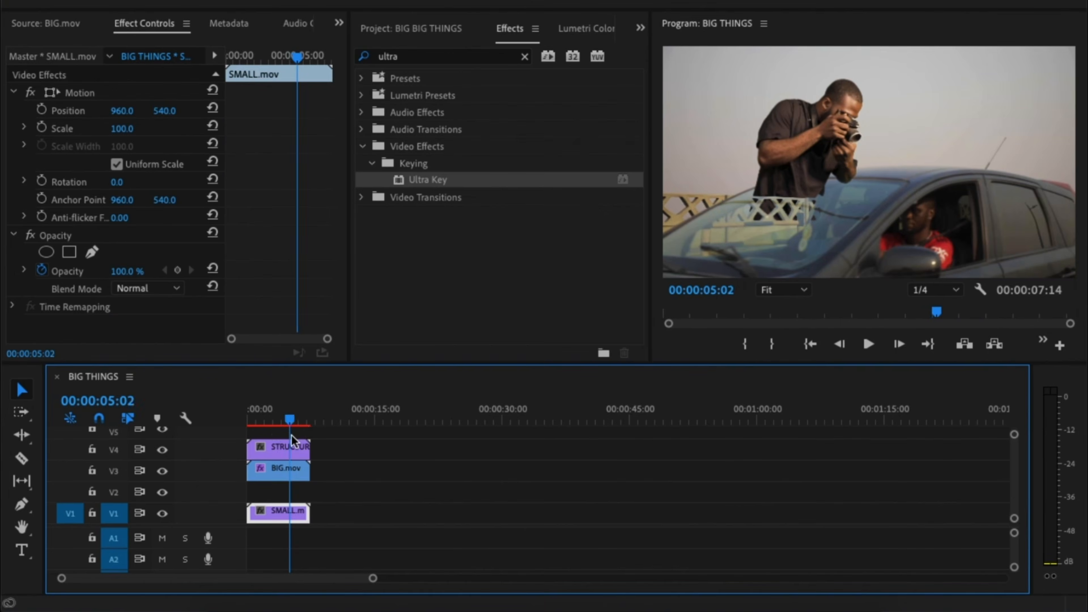
click(370, 469)
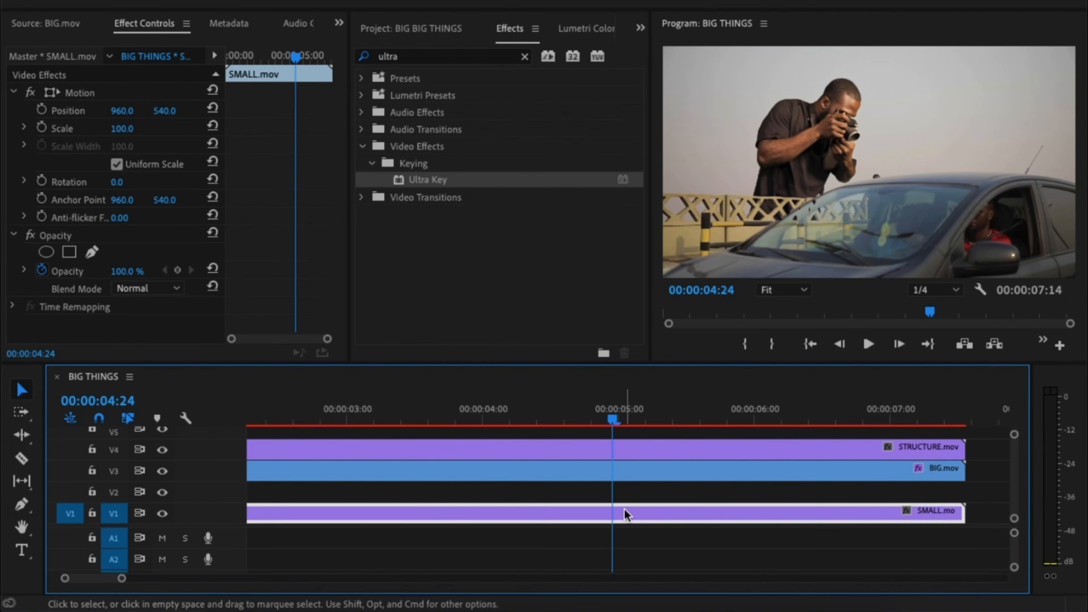
drag(627, 513, 625, 492)
right_click(624, 492)
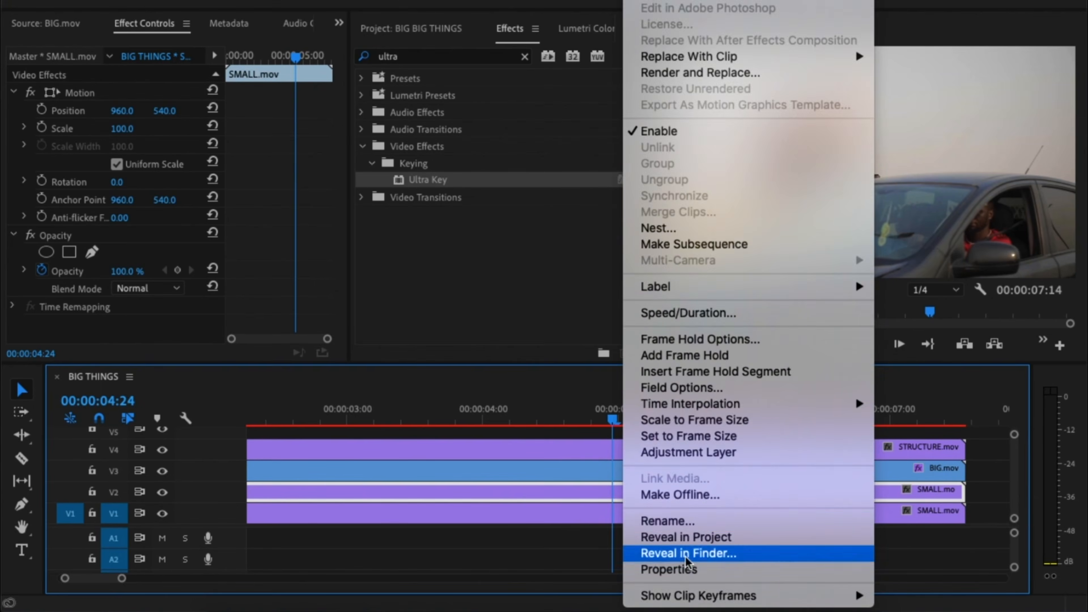
click(625, 522)
text(CAR)
click(638, 294)
drag(323, 497, 323, 444)
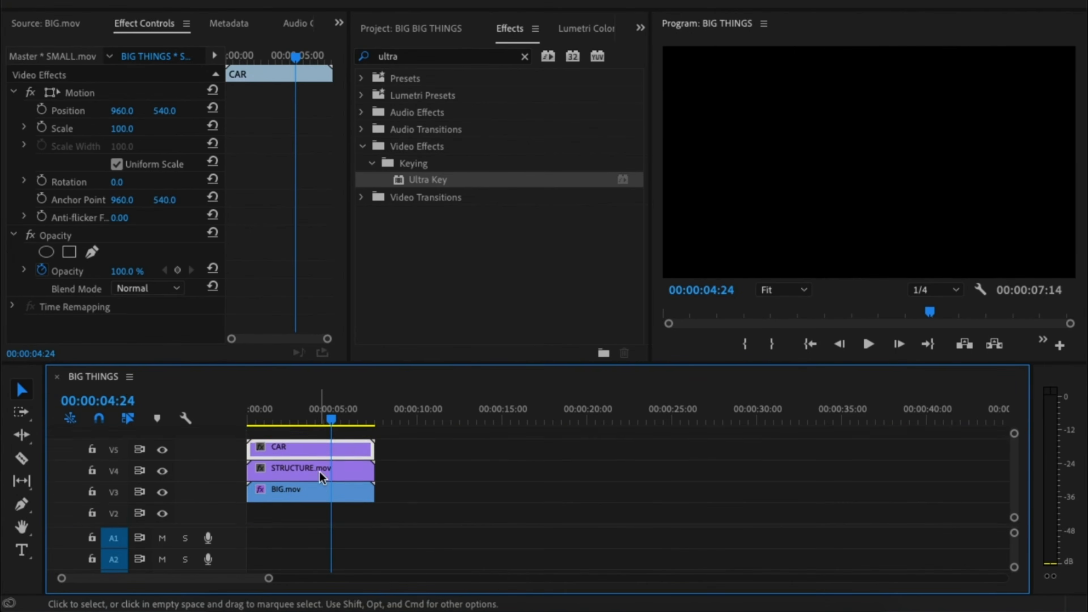
Cut the CAR clip at 00:00:04:24 and 00:00:05:05, deleting the parts before and after that segment.
key(equal)
key(equal)
key(equal)
key(super+k)
drag(629, 419, 662, 419)
key(super+k)
click(613, 452)
shift+click(678, 449)
key(Delete)
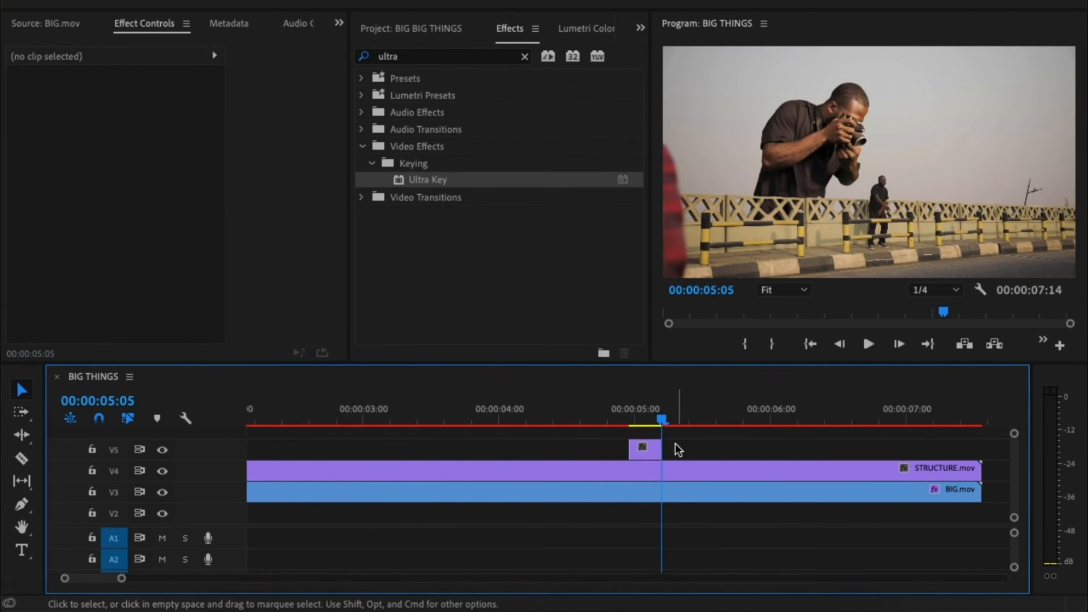
Start a pen opacity mask on CAR at 00:00:04:24, tracing the car's hood and windshield edge up to the roof.
click(647, 450)
click(630, 421)
click(93, 252)
click(781, 287)
click(784, 385)
drag(1071, 168, 1070, 244)
drag(877, 274, 741, 275)
click(685, 214)
drag(814, 174, 830, 165)
drag(768, 274, 851, 272)
drag(1071, 231, 1054, 194)
drag(809, 165, 849, 140)
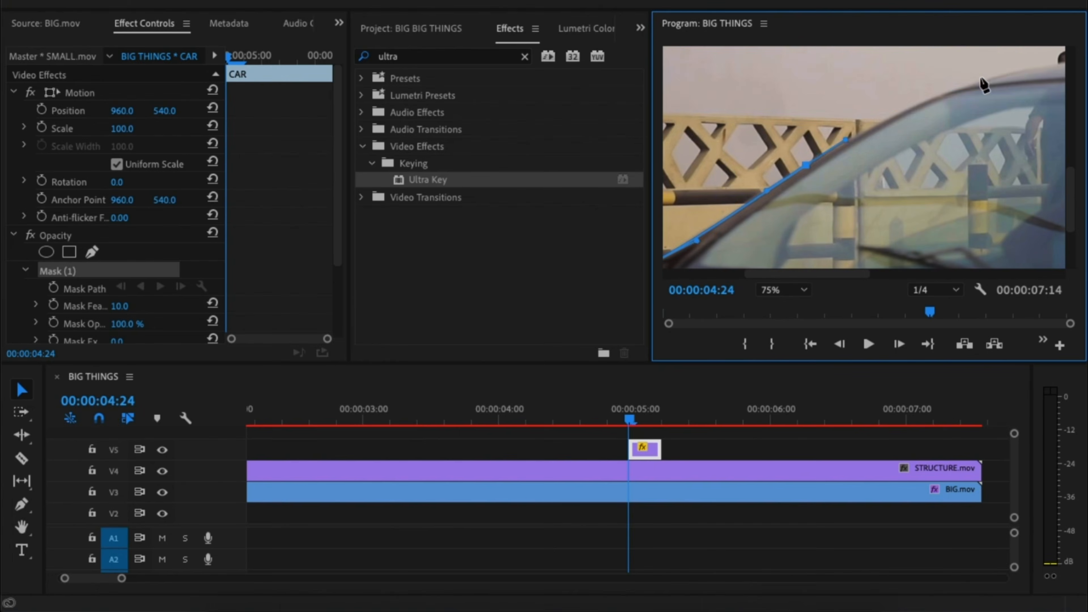
drag(984, 79, 1009, 73)
Continue the CAR mask along the roof, close it around the bottom of the frame, and set its feather to 0.
key(space)
click(629, 419)
drag(847, 274, 968, 271)
drag(1070, 197, 1071, 163)
click(784, 291)
click(783, 366)
drag(1008, 178, 1032, 177)
drag(939, 274, 1045, 274)
drag(1017, 194, 1072, 257)
drag(964, 274, 724, 277)
click(678, 257)
click(678, 232)
drag(119, 306, 58, 305)
Enable mask path keyframing on CAR at 00:00:04:24 and reshape the path to the car's outline at 00:00:05:00.
click(53, 289)
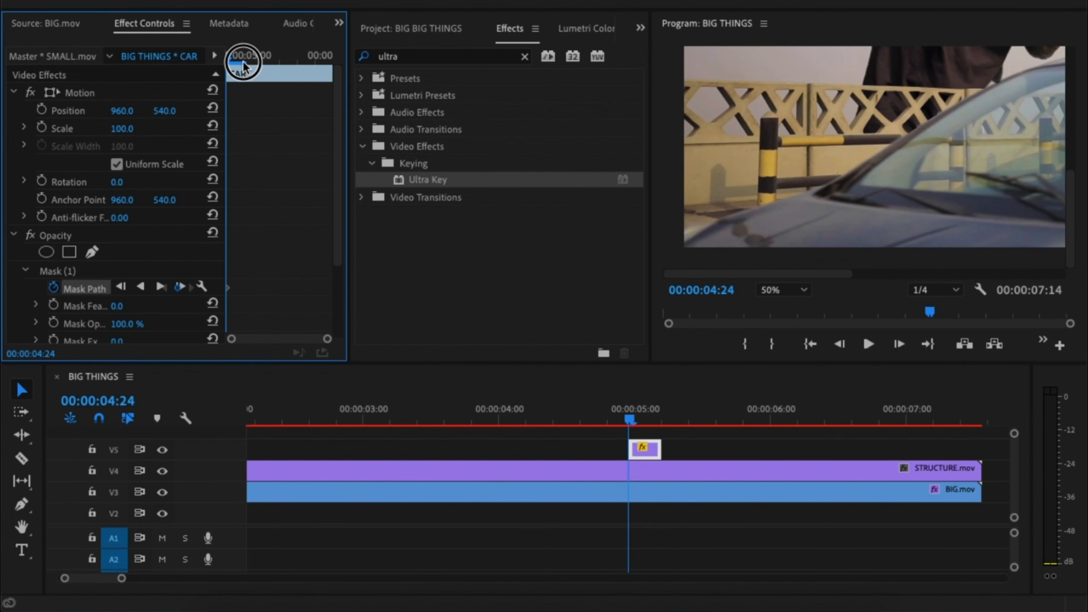
drag(243, 64, 251, 68)
click(798, 210)
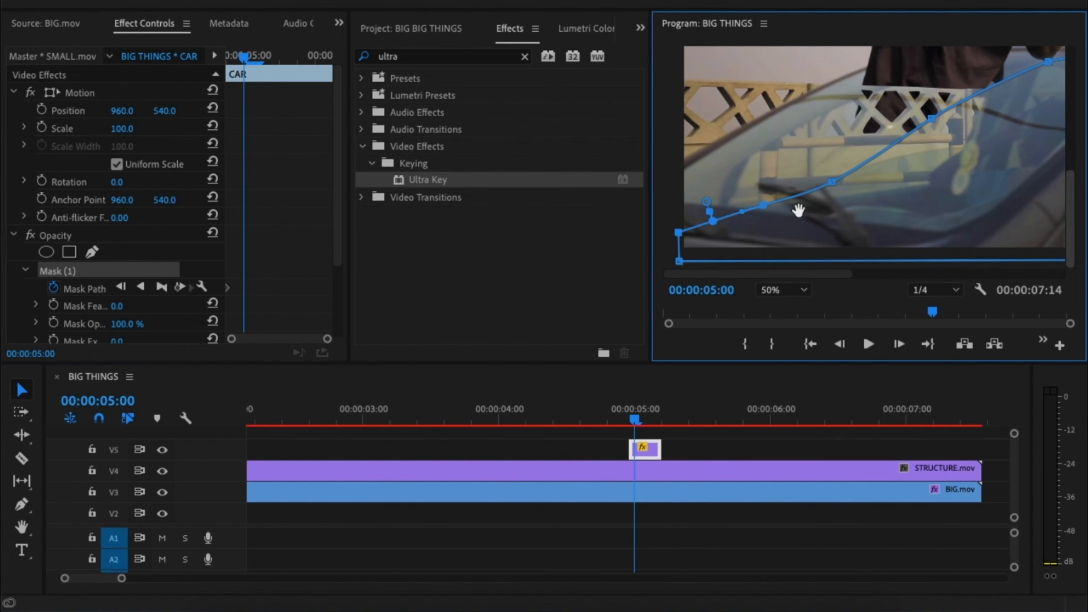
drag(762, 205, 777, 109)
drag(832, 182, 856, 68)
drag(777, 109, 786, 105)
drag(793, 273, 869, 274)
drag(1070, 214, 1071, 166)
drag(769, 228, 811, 142)
drag(757, 162, 767, 155)
drag(885, 171, 866, 142)
drag(883, 273, 970, 273)
drag(891, 145, 887, 132)
Reshape the CAR mask path to follow the car's roofline at 00:00:05:01.
drag(244, 57, 262, 57)
drag(900, 273, 742, 273)
drag(746, 169, 753, 148)
drag(1071, 171, 1071, 163)
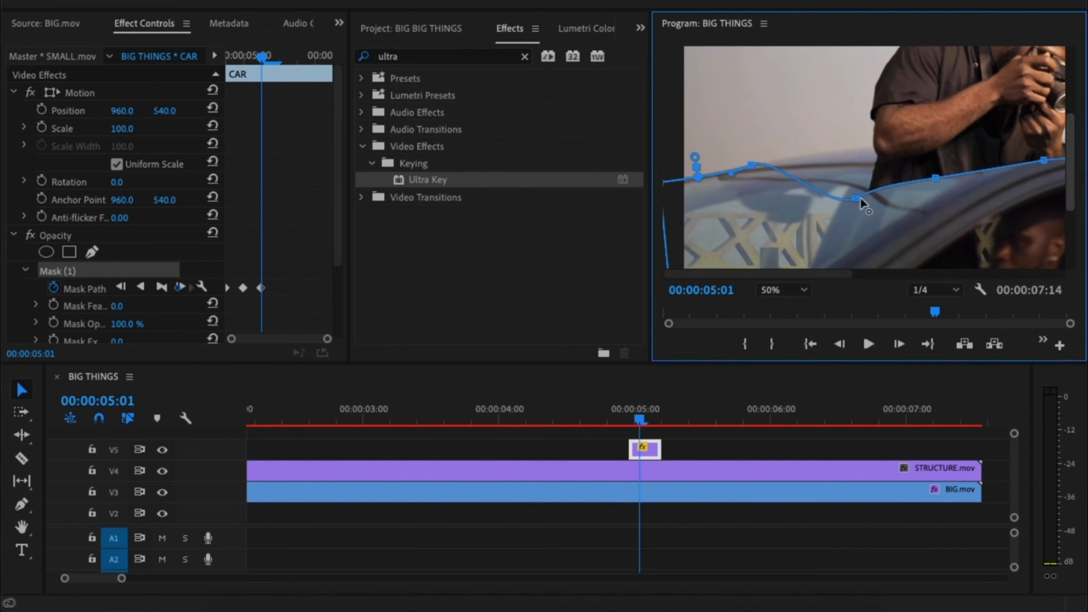
drag(861, 194, 850, 151)
drag(812, 273, 914, 272)
Adjust the CAR mask path to the car's roofline at 00:00:05:02.
drag(262, 57, 279, 57)
drag(800, 274, 716, 273)
drag(770, 149, 760, 116)
drag(864, 141, 833, 125)
drag(728, 273, 705, 274)
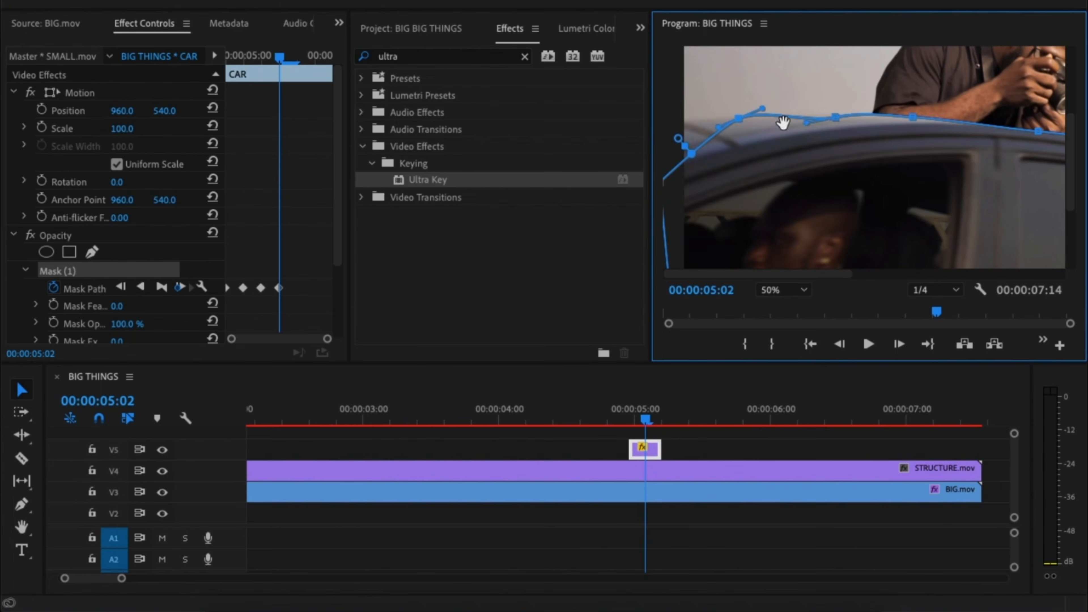
Duplicate BIG.mov, trim the copy to the CAR segment's length, and place it on track V6 above CAR.
click(637, 415)
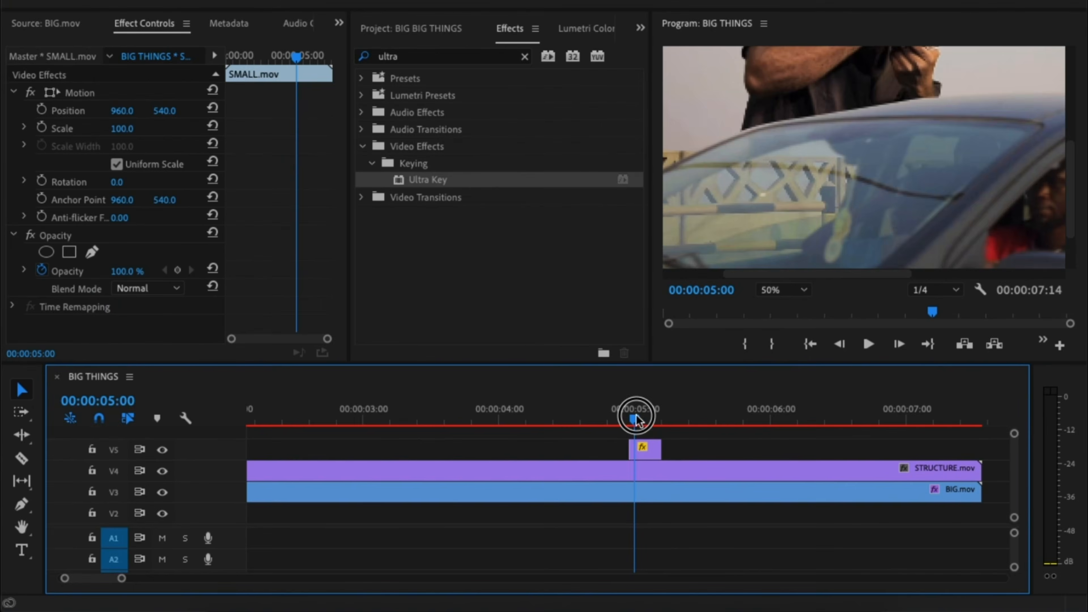
drag(636, 418, 637, 418)
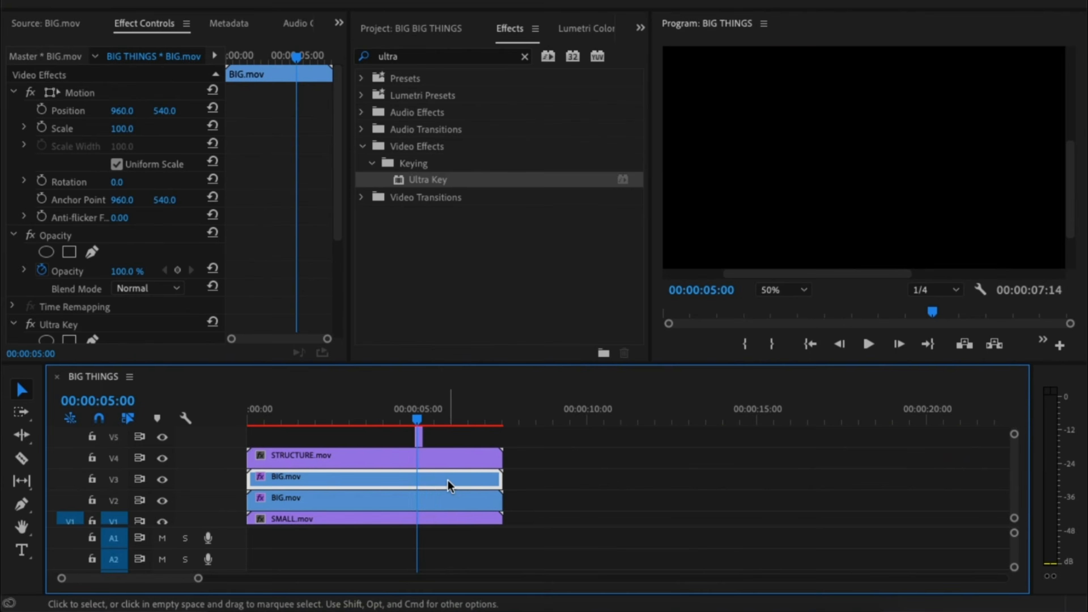
key(c)
click(621, 477)
key(v)
click(680, 479)
Draw a pen opacity mask on the V6 BIG.mov segment around the part of the torso behind the windshield.
click(91, 251)
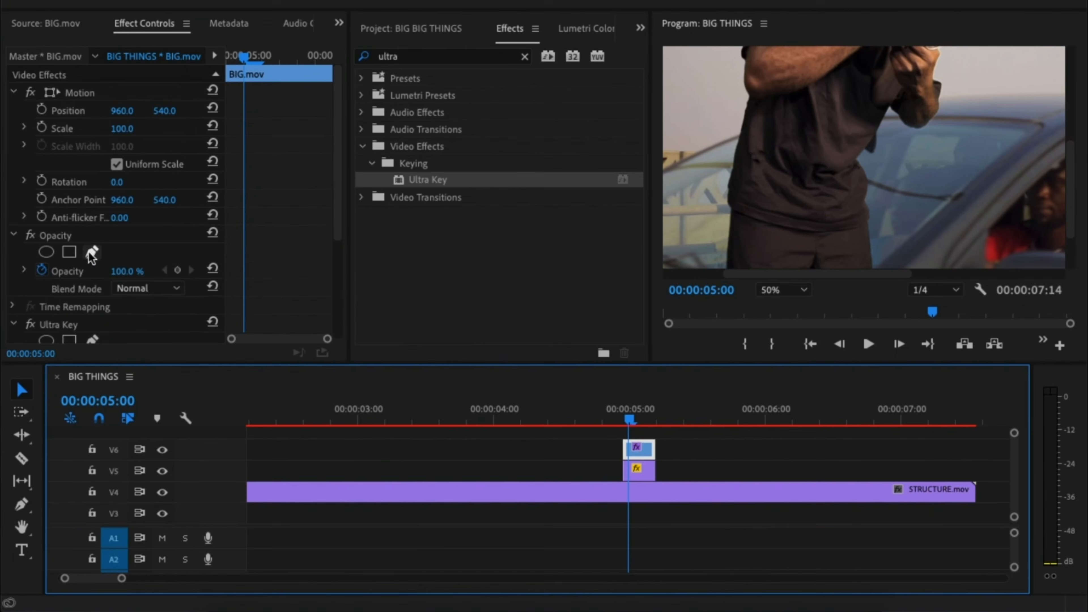
click(716, 178)
click(853, 201)
click(864, 141)
click(737, 162)
drag(738, 162, 774, 144)
drag(866, 146, 872, 136)
Set the windshield mask's feather to 23 and open the blend mode choices for the V6 BIG.mov segment.
click(146, 309)
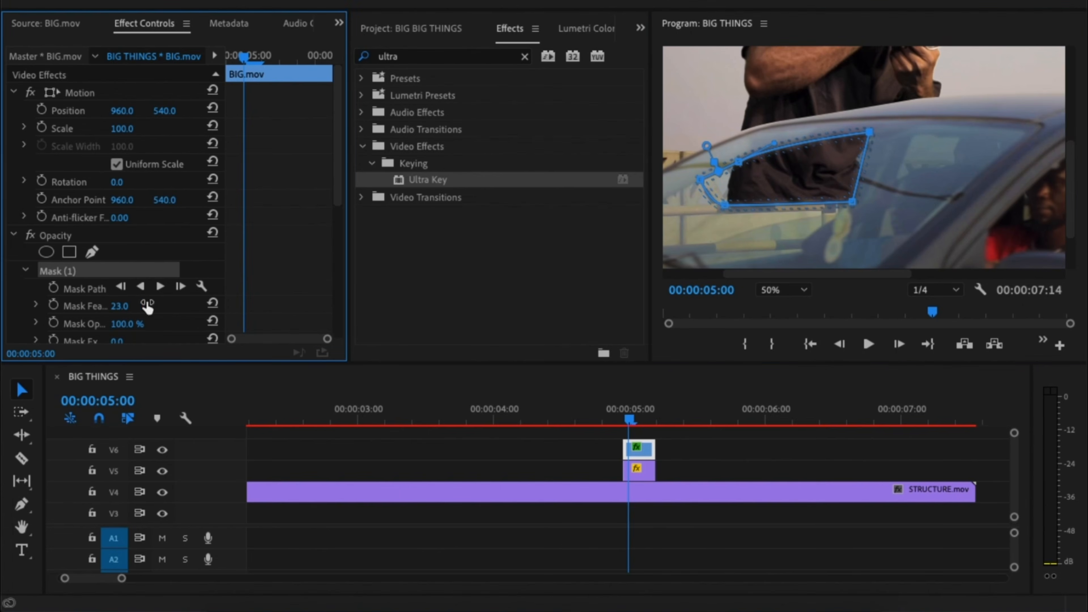
scroll(145, 309, down, 3)
click(148, 326)
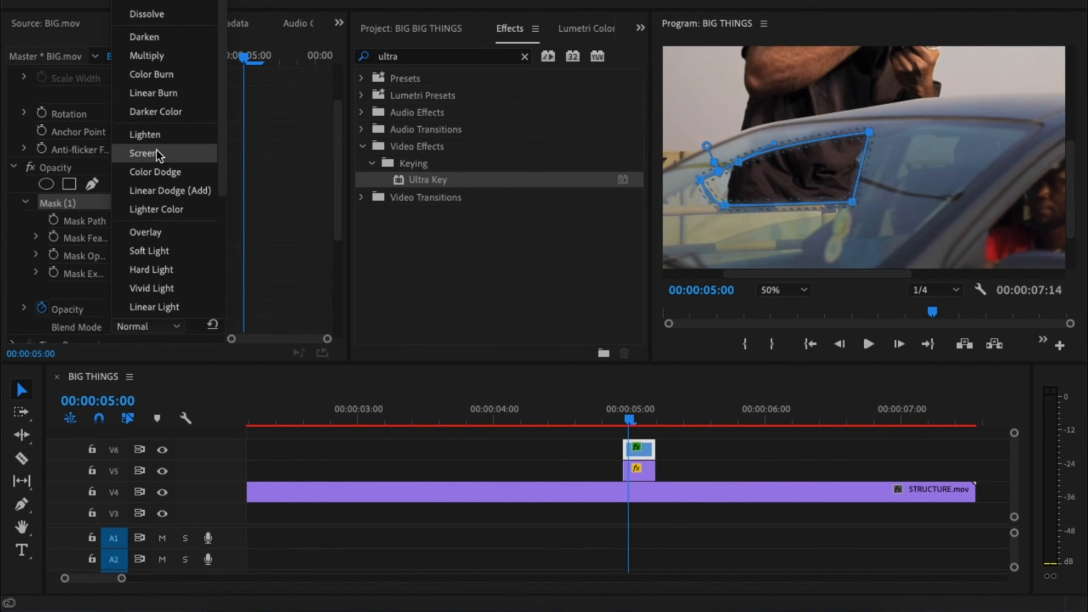